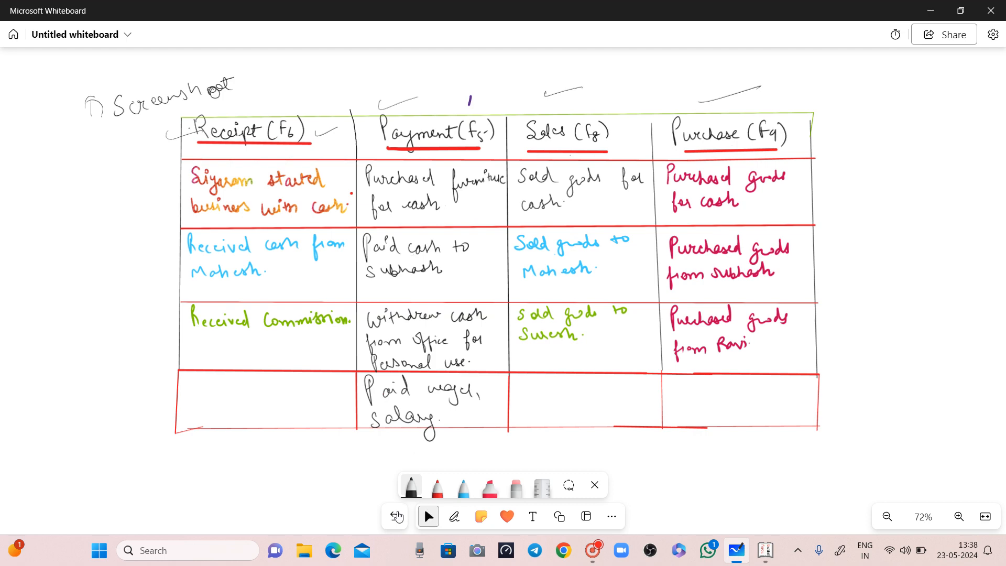
click(598, 554)
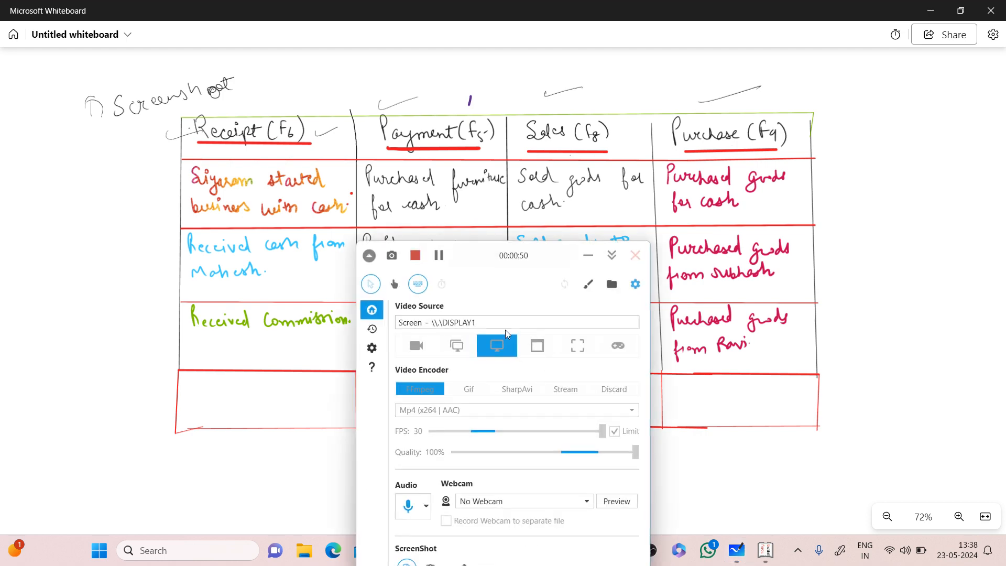
click(439, 255)
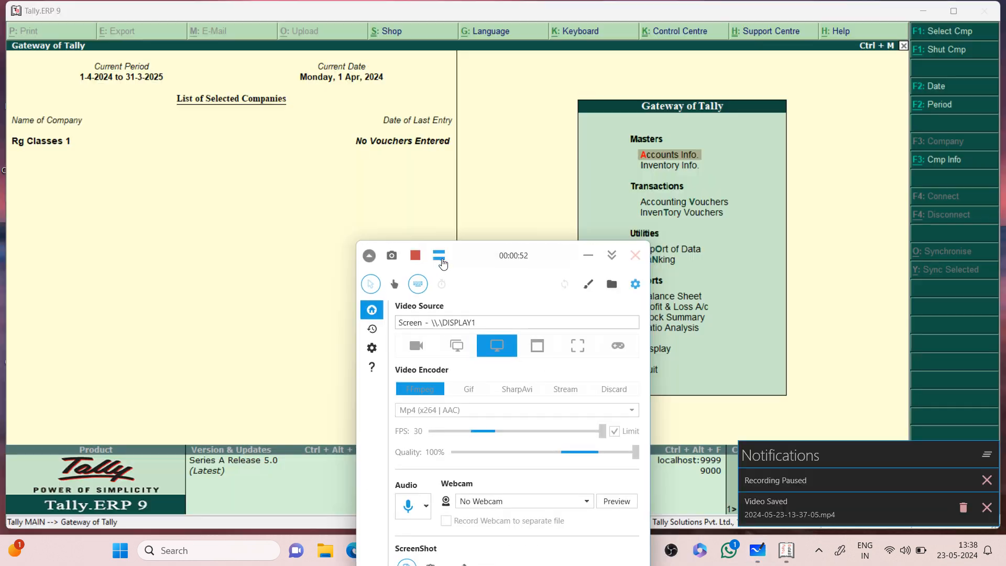
click(587, 255)
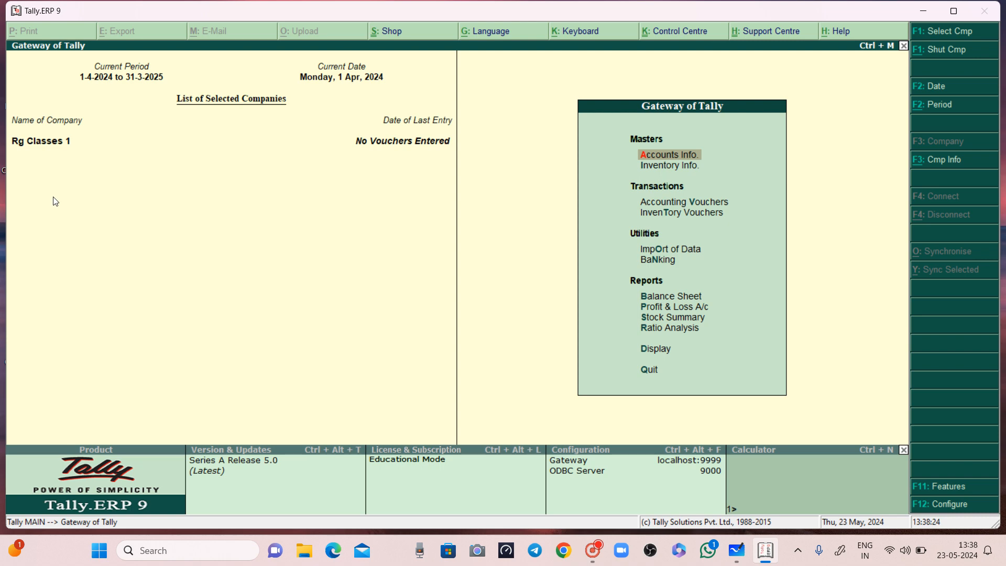
- Open accounting voucher entry and switch to a new Receipt voucher
click(676, 200)
key(Return)
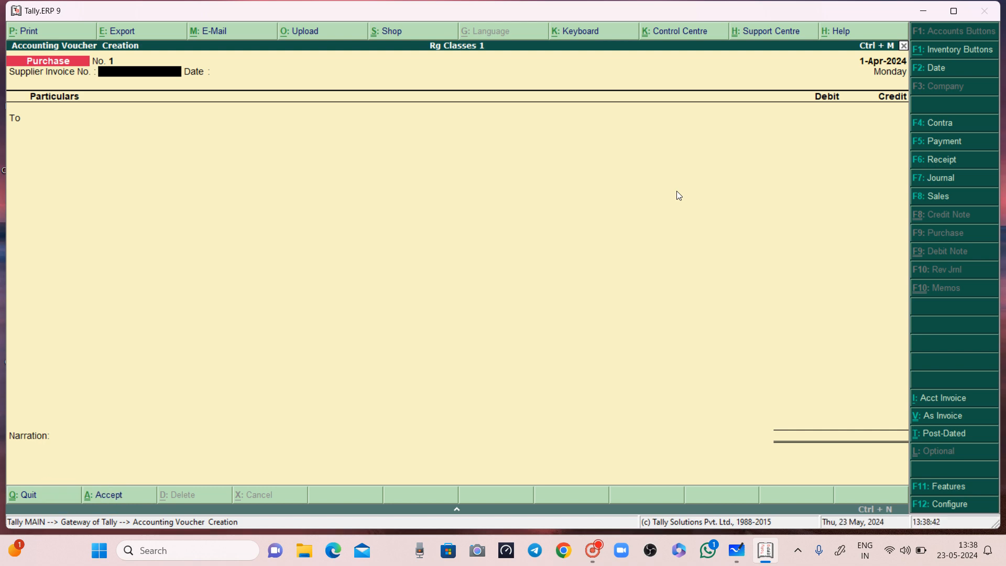
key(Return)
key(F6)
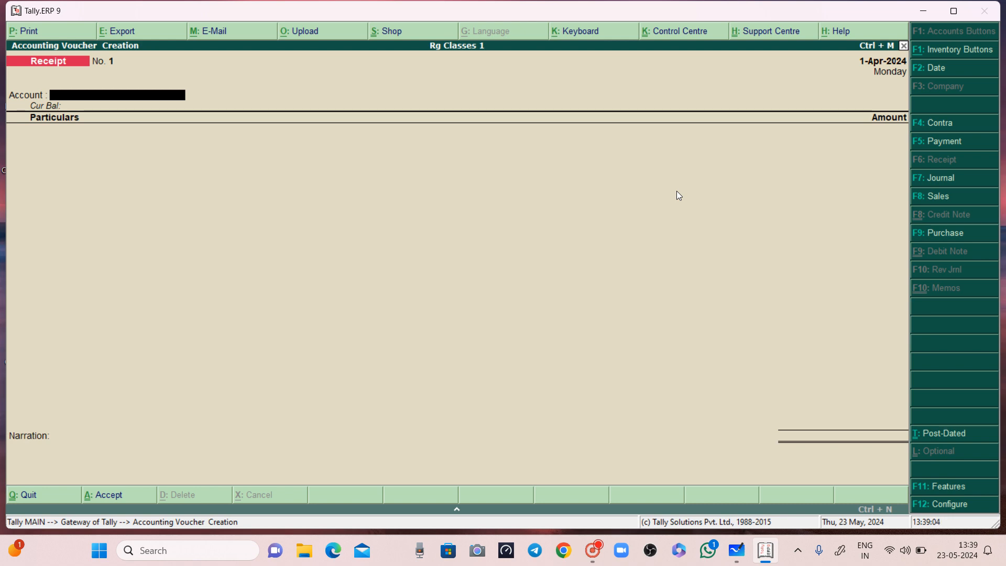
- In the receipt configuration, set single entry mode for payment, receipt and contra to No and save
key(F12)
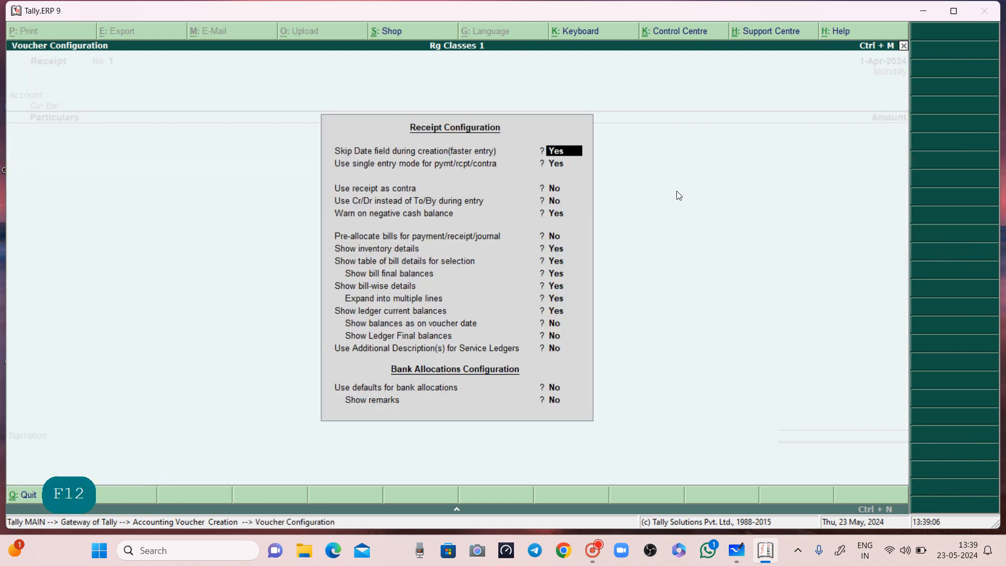
key(Return)
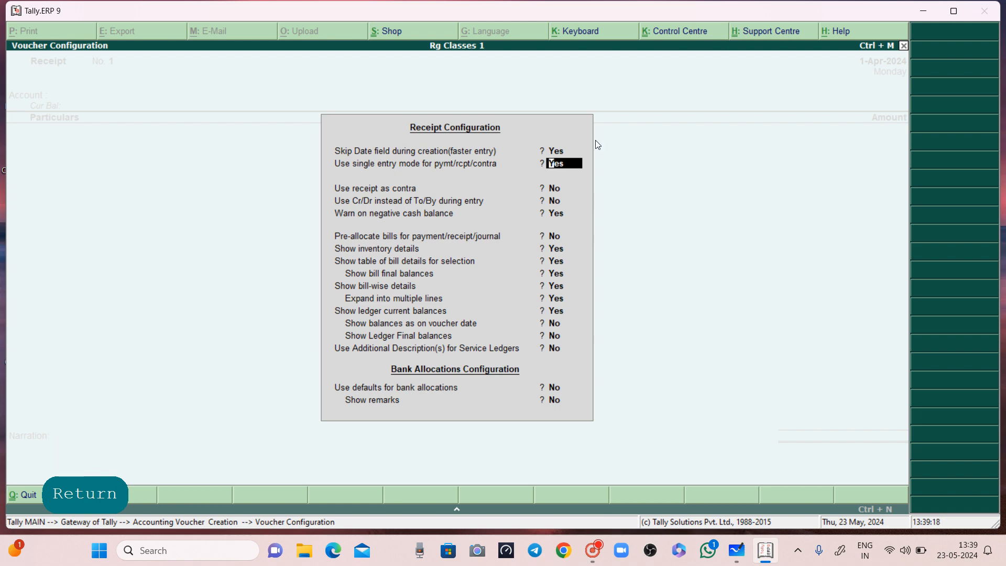
text(no)
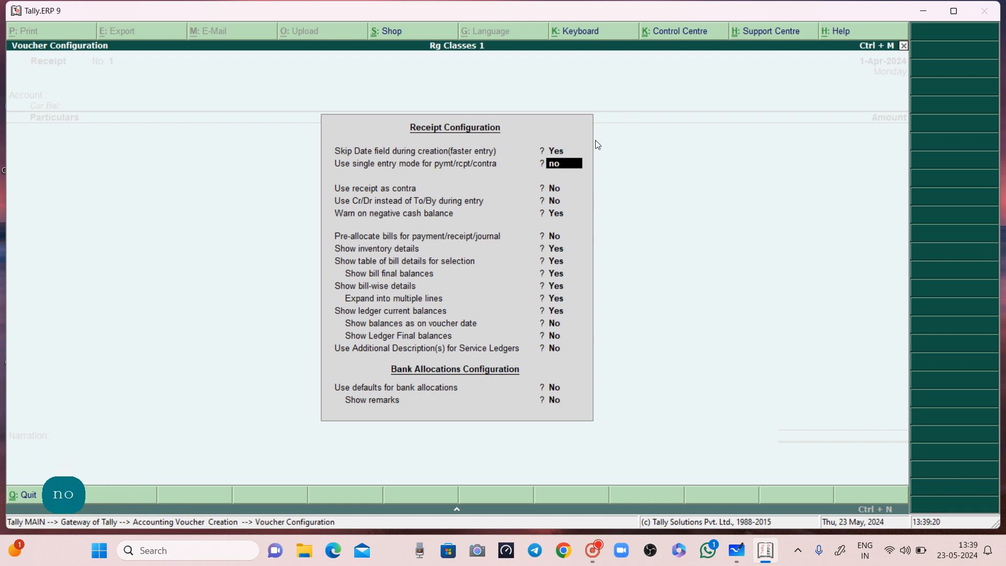
key(ctrl+a)
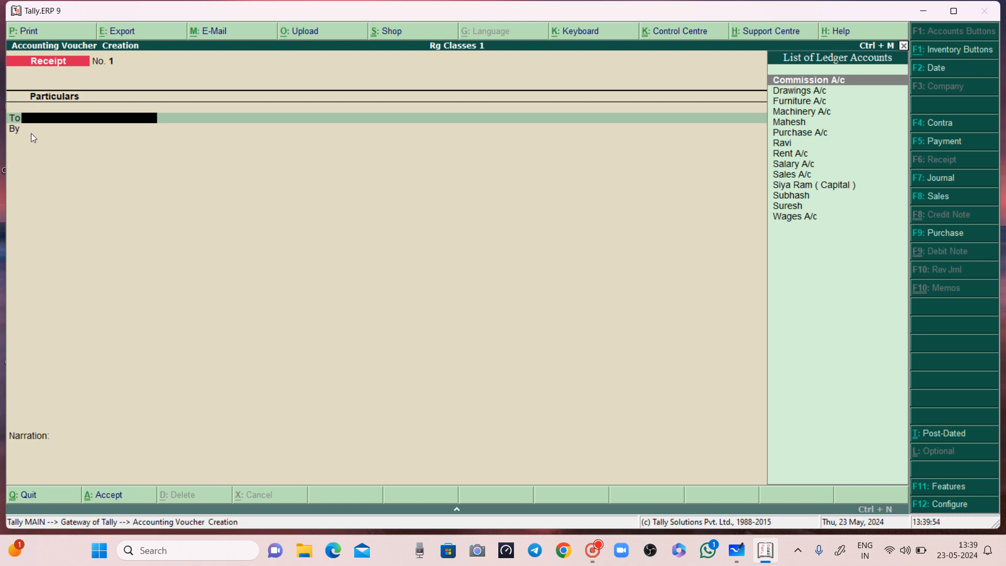
- In the receipt configuration, set Use Cr/Dr instead of To/By during entry to Yes and save
key(F12)
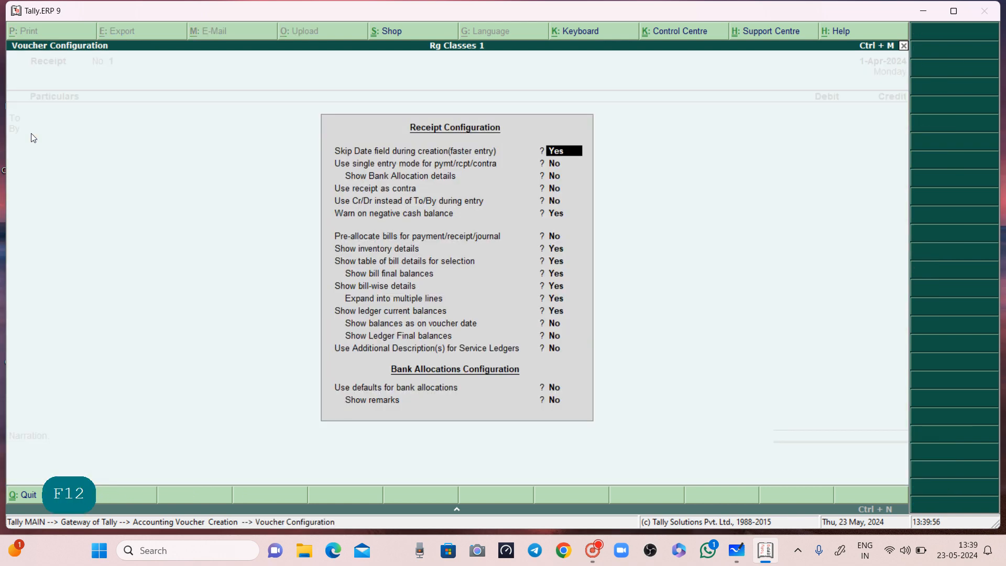
key(Return)
key(Return)
key(Return)
key(Return)
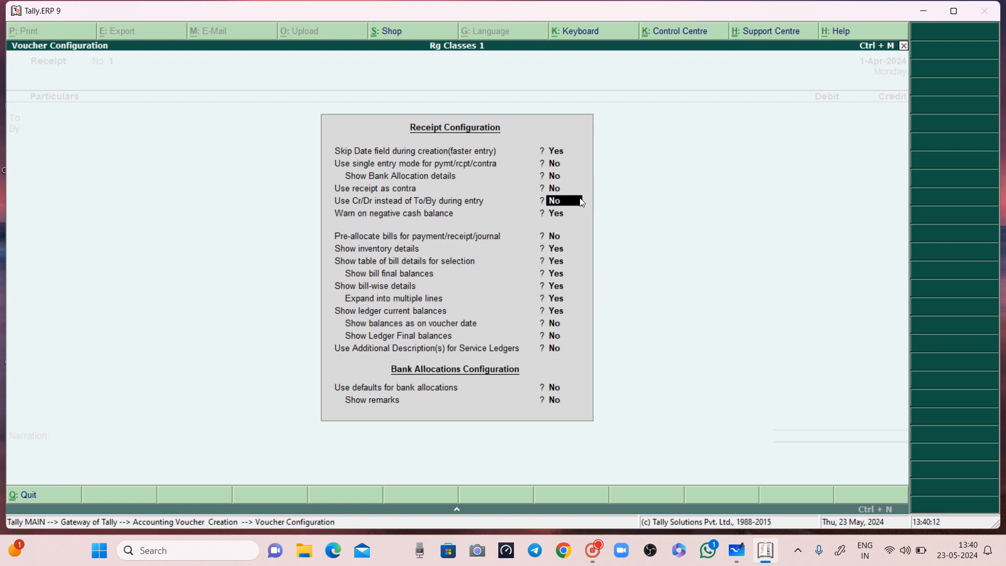
text(yes)
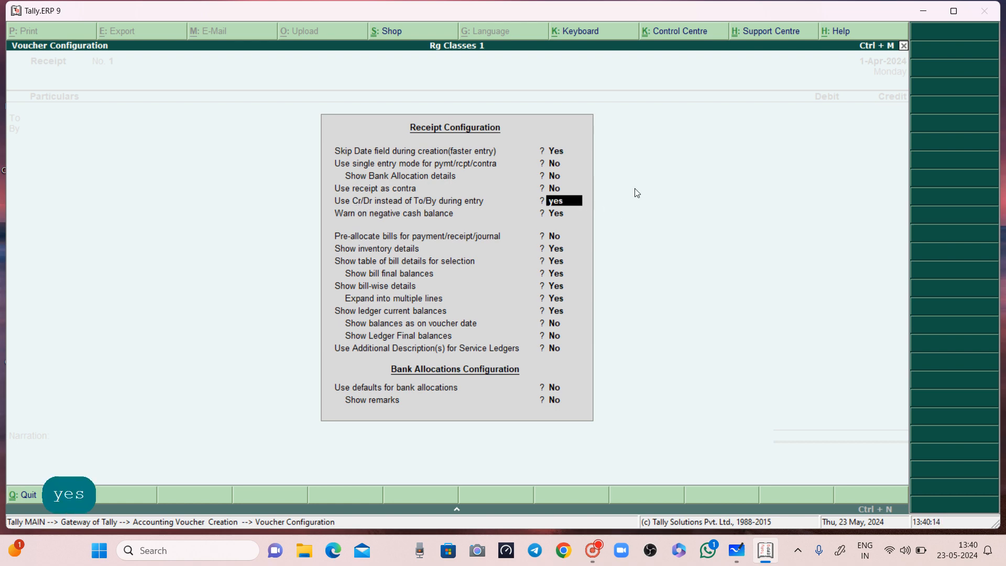
key(ctrl+a)
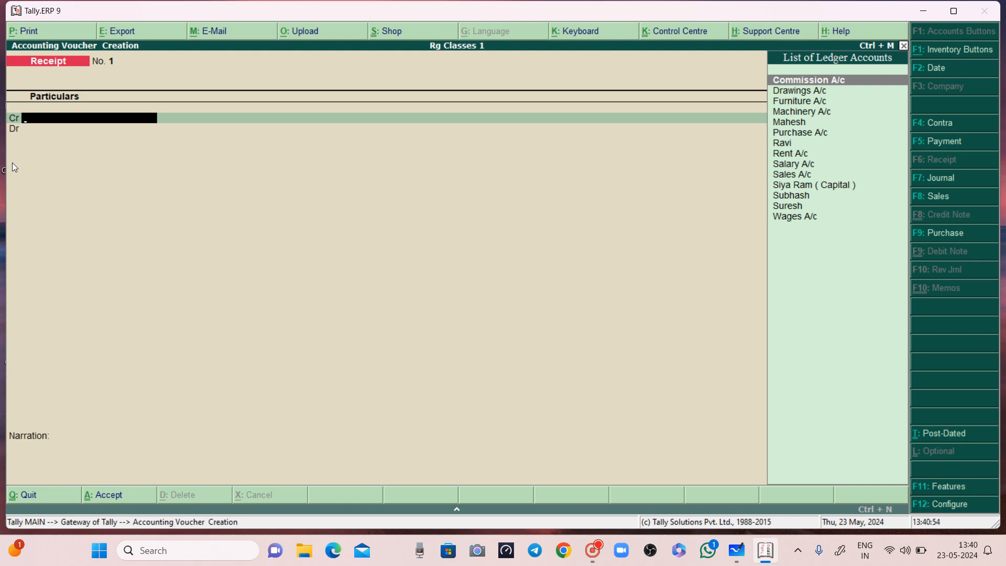
- Credit the owner's capital ledger with 50000 on the first line of the receipt voucher
text(cap)
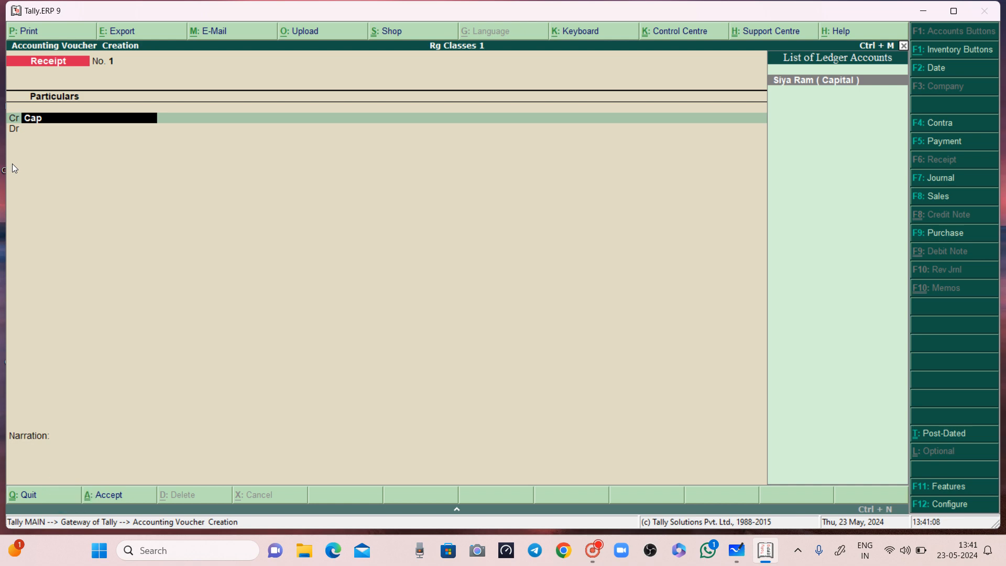
key(Return)
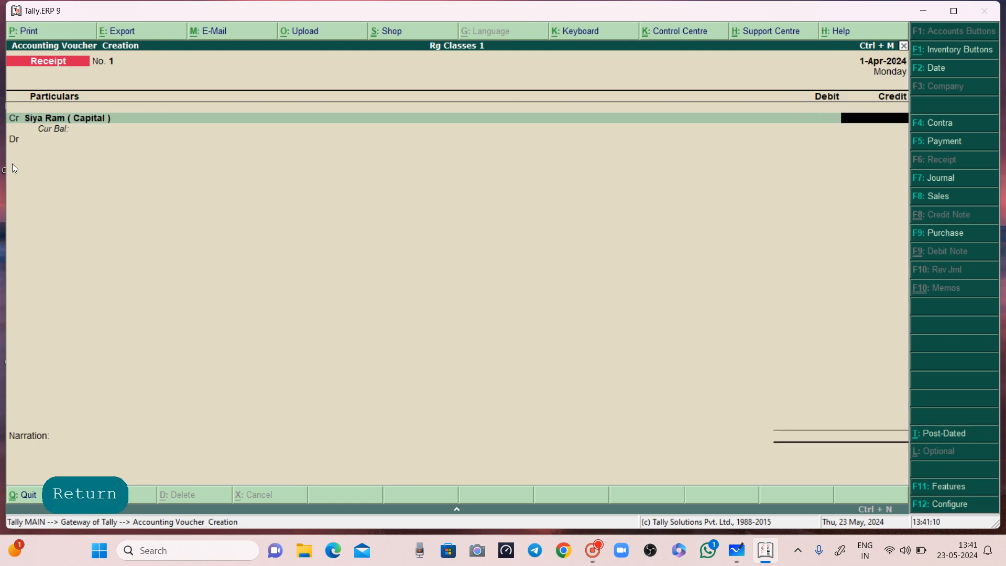
text(50000)
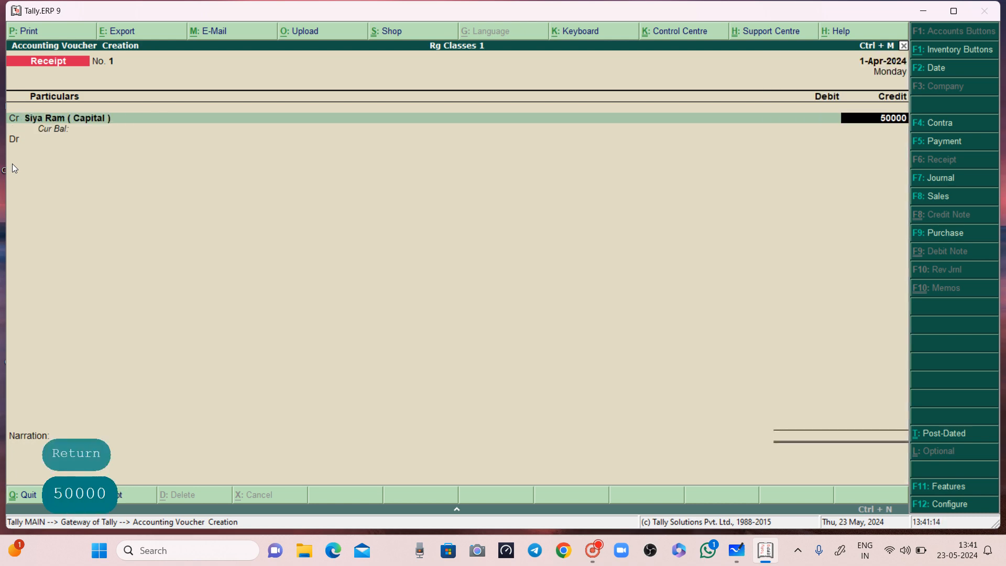
key(Return)
key(Return)
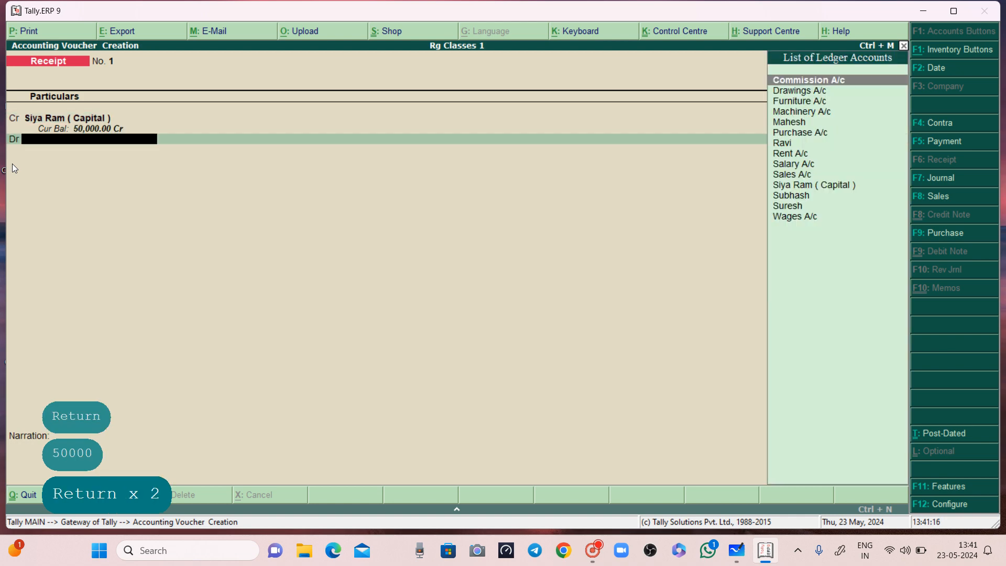
text(cass)
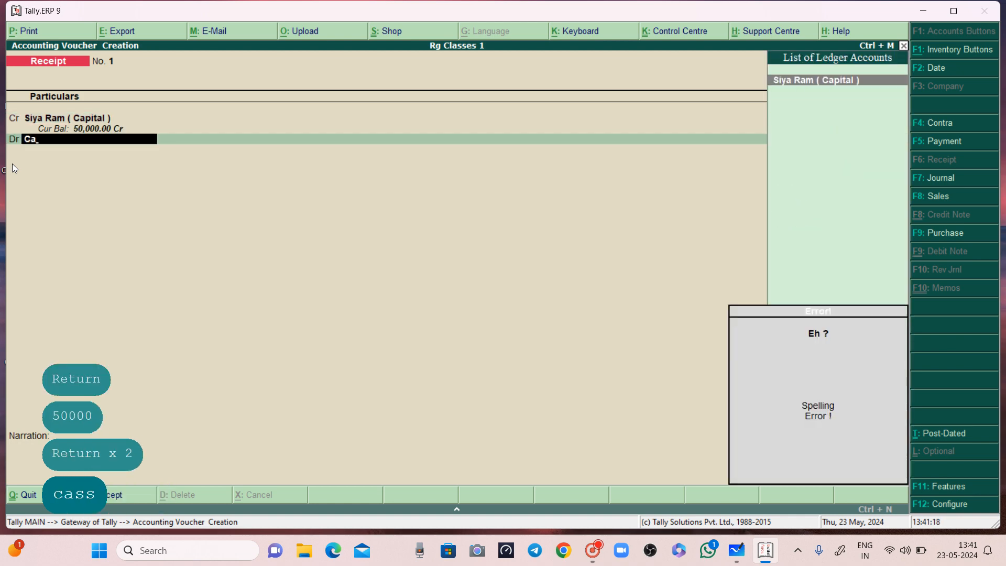
text(s)
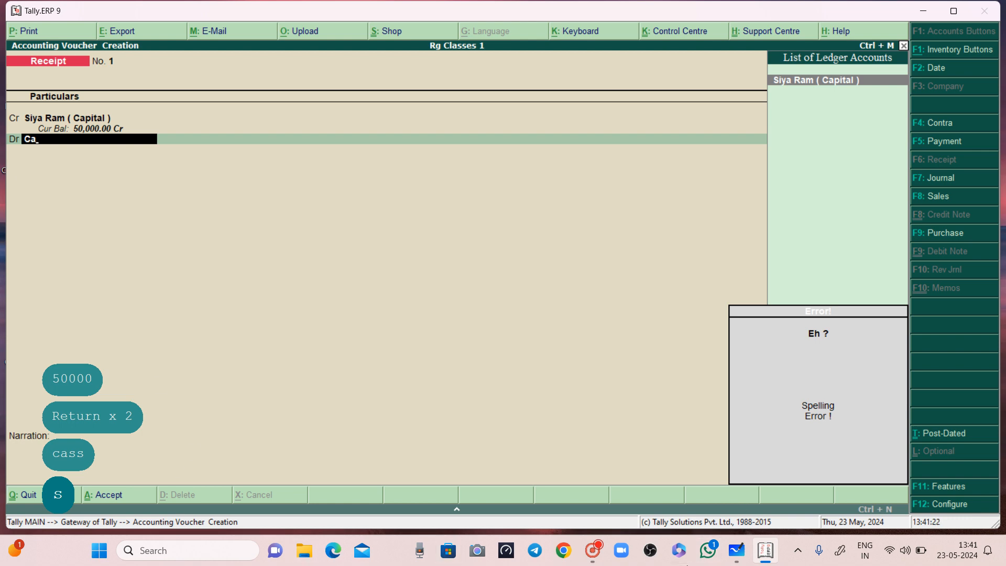
click(593, 551)
click(439, 255)
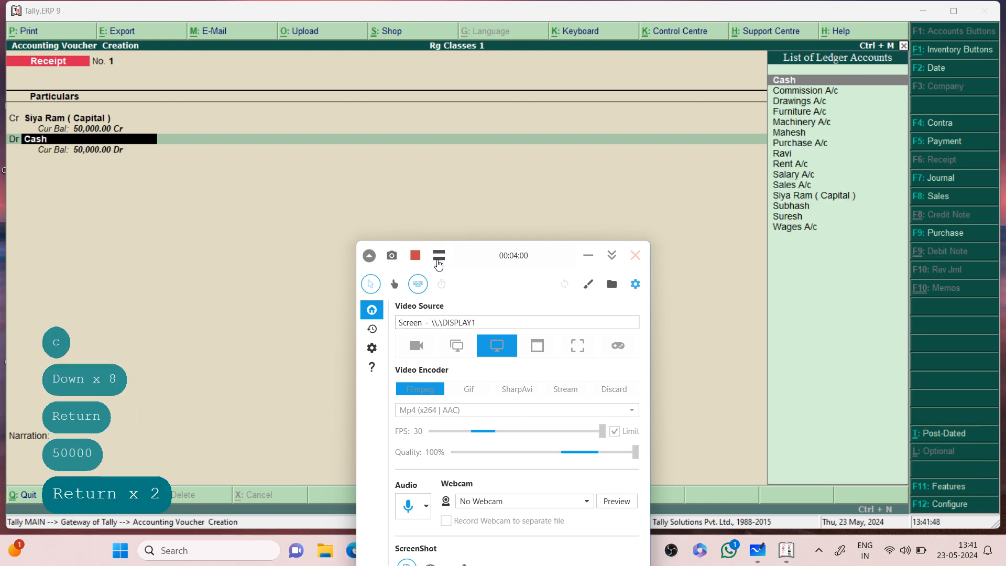
click(591, 257)
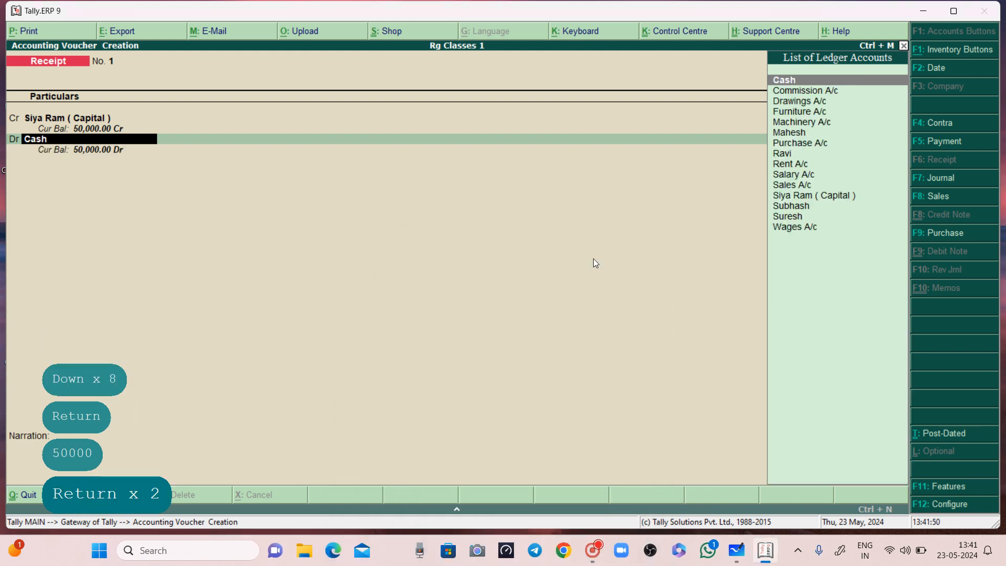
- Debit the Cash ledger with 50000 on the second line of the receipt voucher
key(Return)
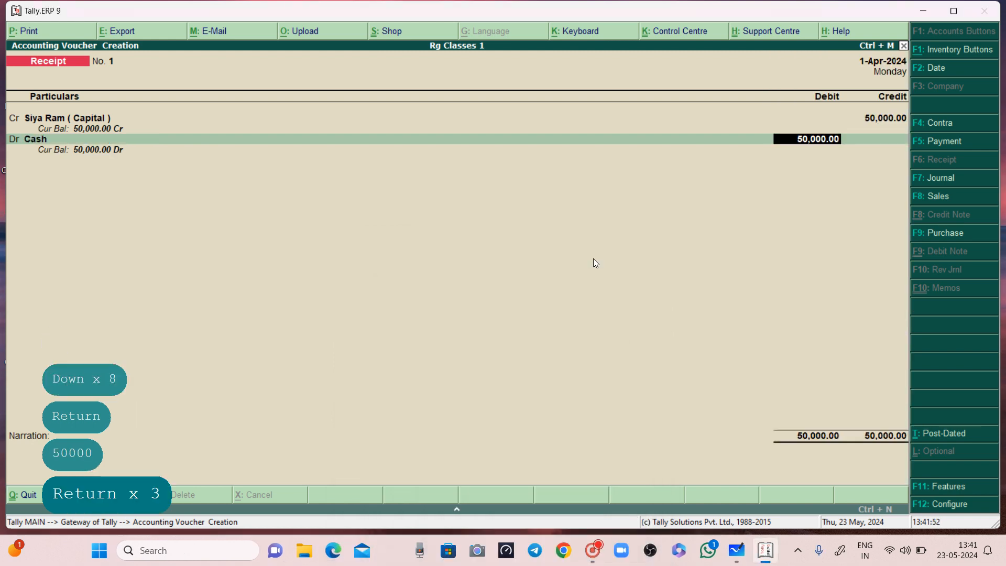
text(\)
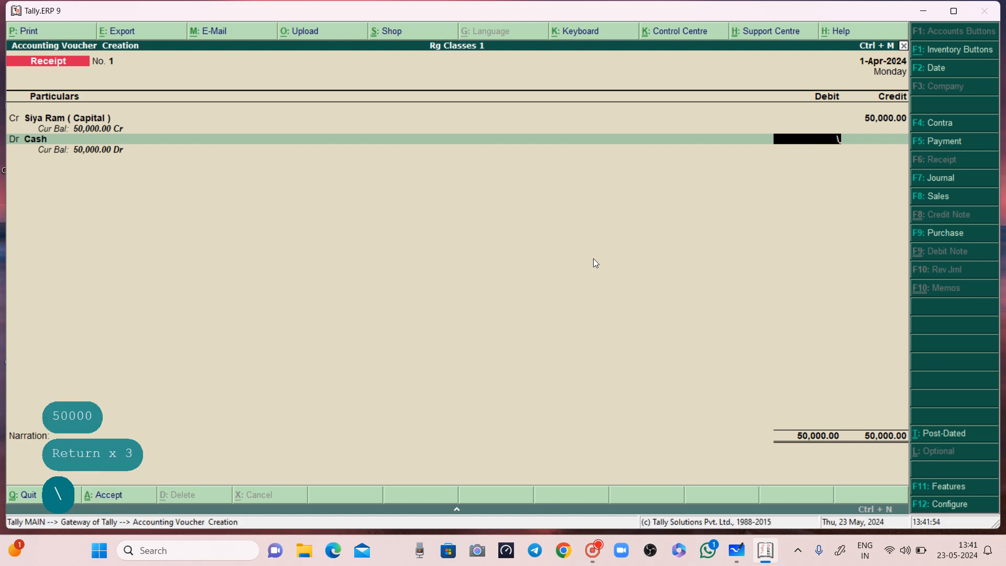
key(BackSpace)
text(50000)
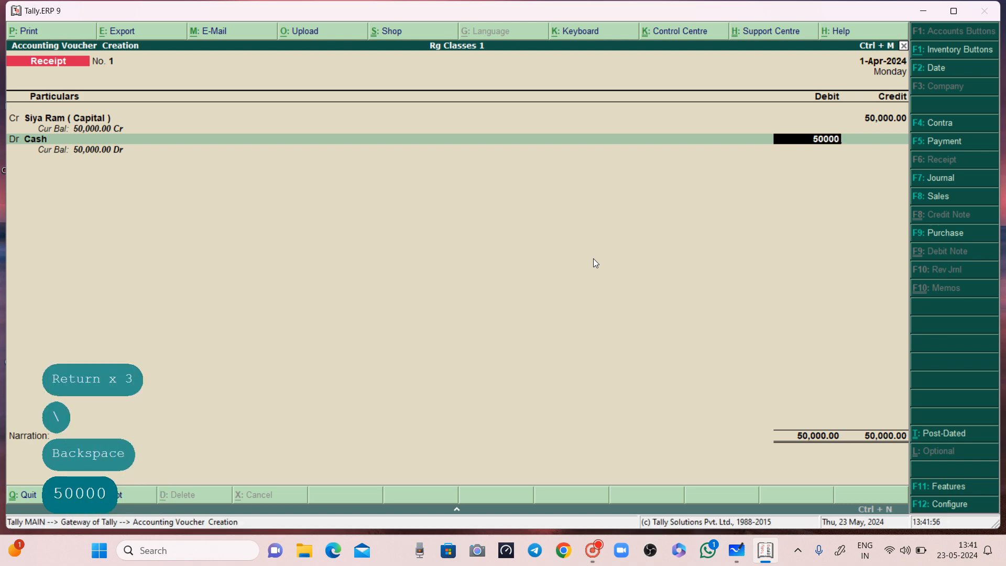
key(Return)
- Enter a narration stating that the owner brings capital in business, and accept the receipt voucher
text(siya r)
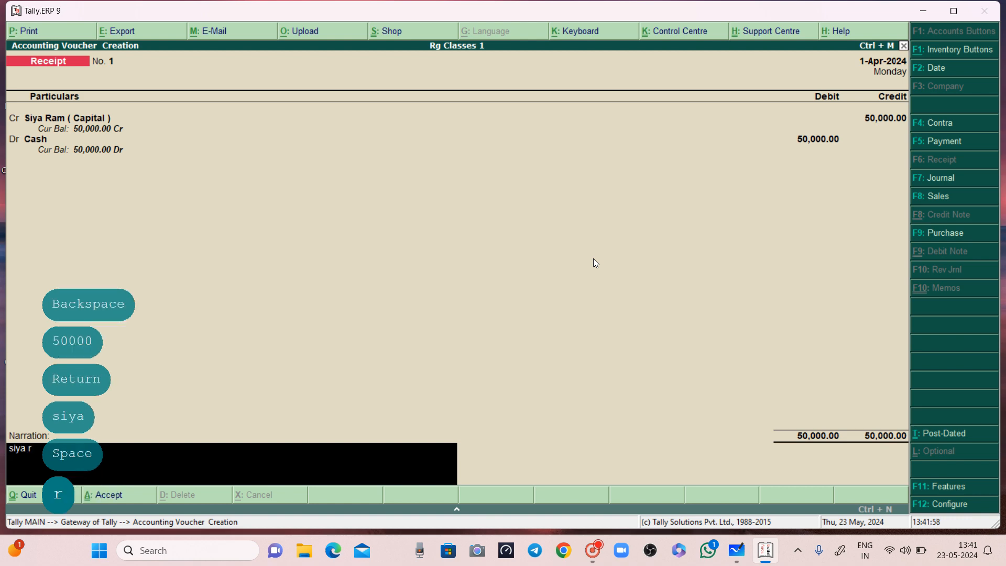
text(a bri)
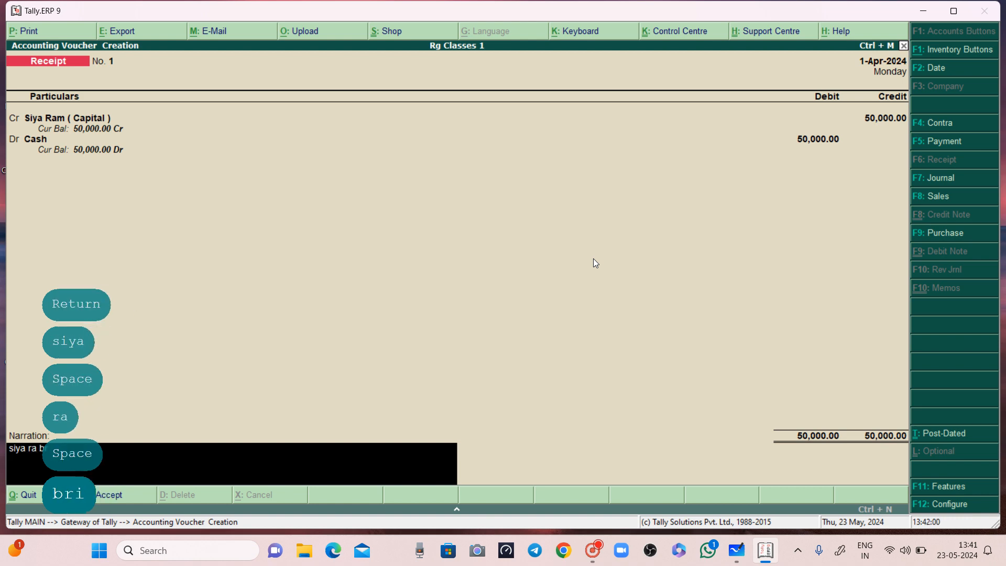
text(ngs capita)
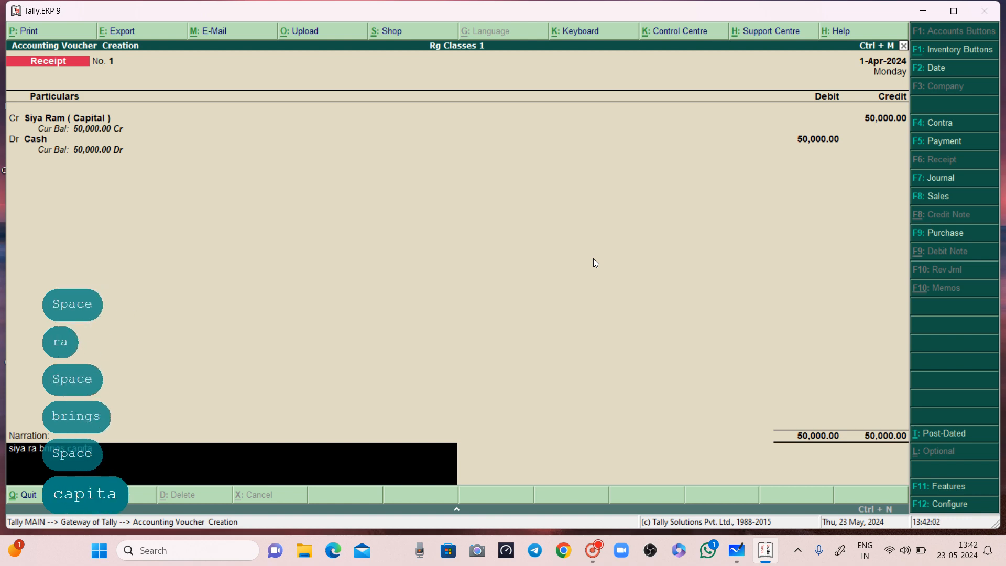
text(l in busines)
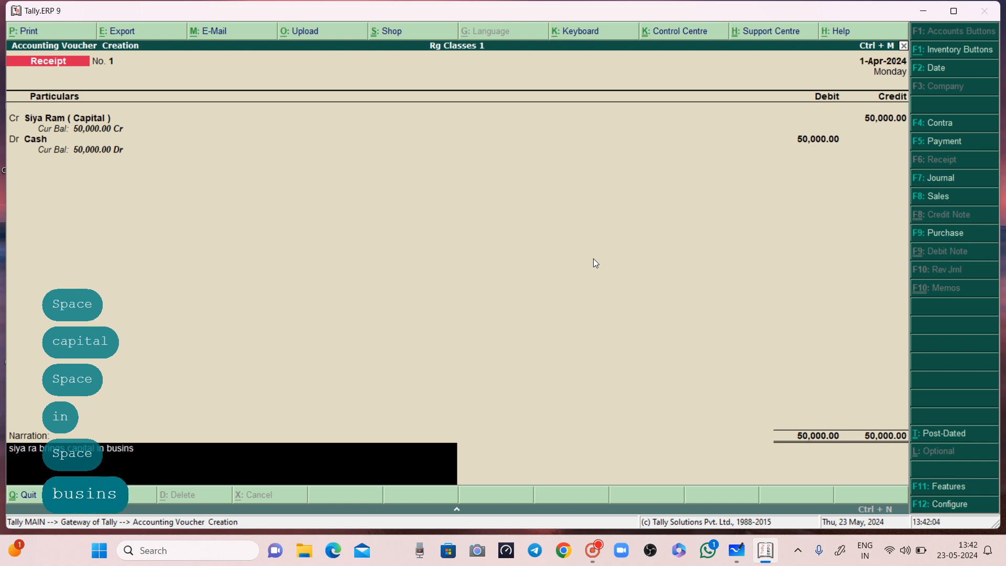
key(BackSpace)
text(ess)
key(Return)
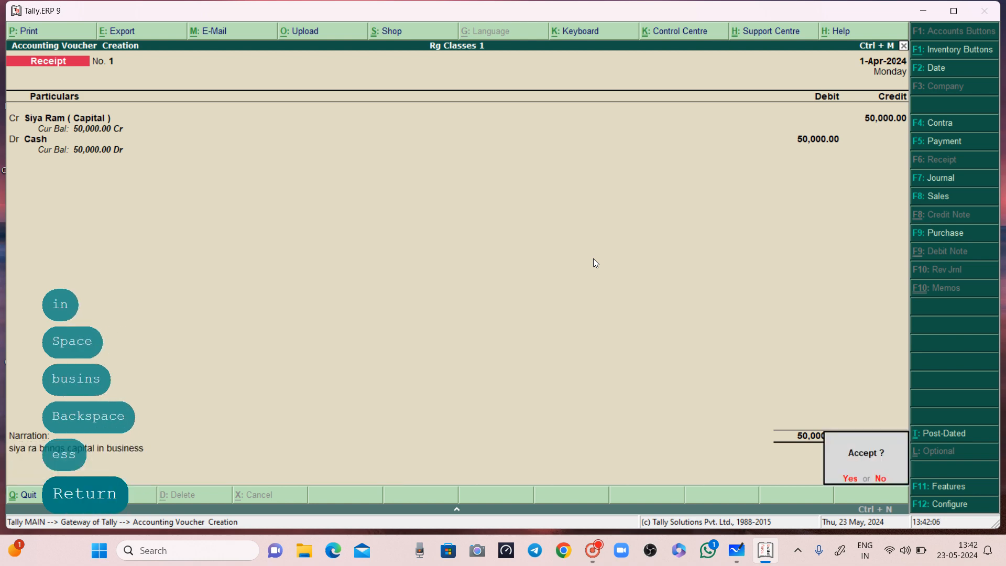
key(Return)
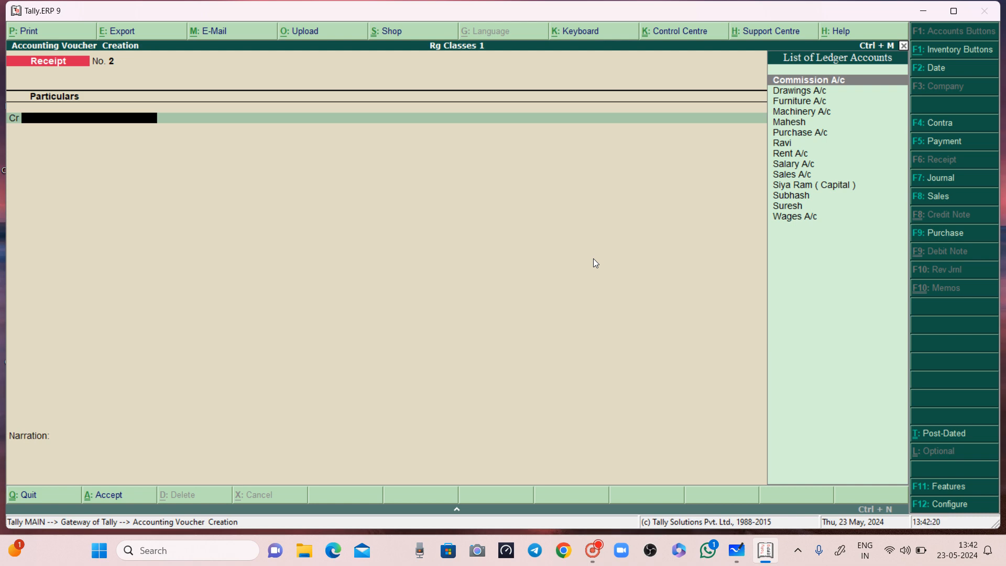
key(Escape)
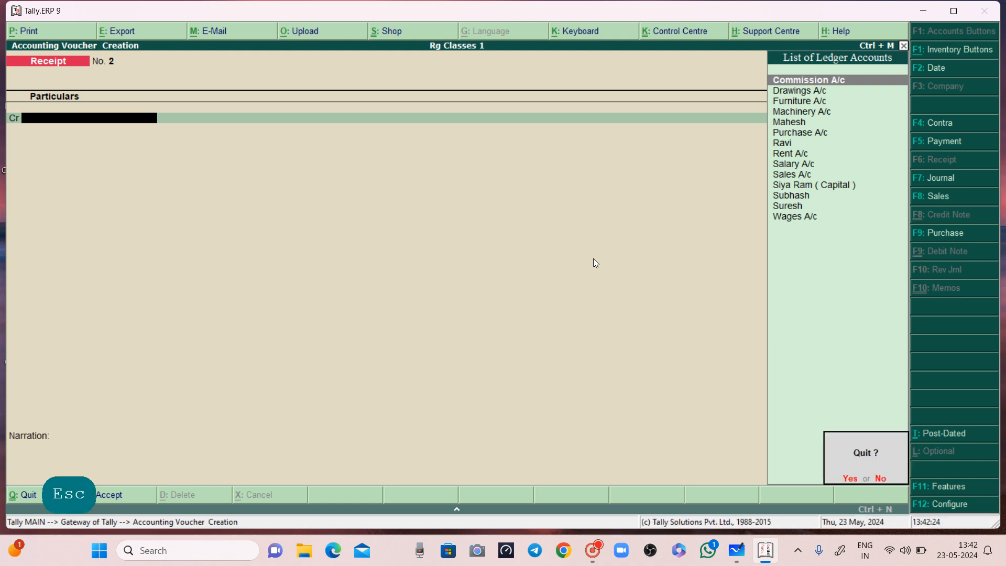
key(F9)
key(n)
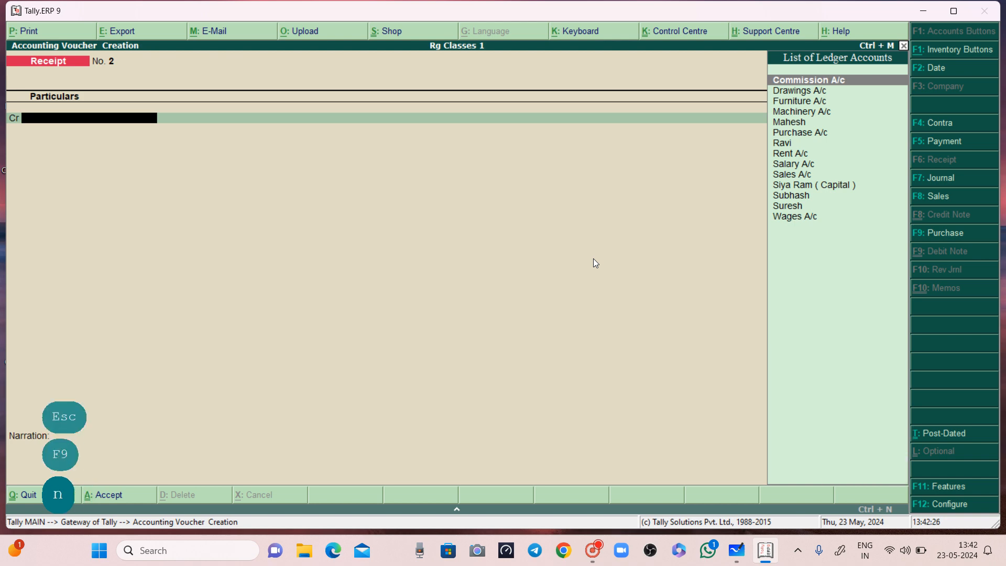
- Switch to a Purchase voucher in voucher mode and leave the supplier invoice number and date empty
key(F8)
key(F9)
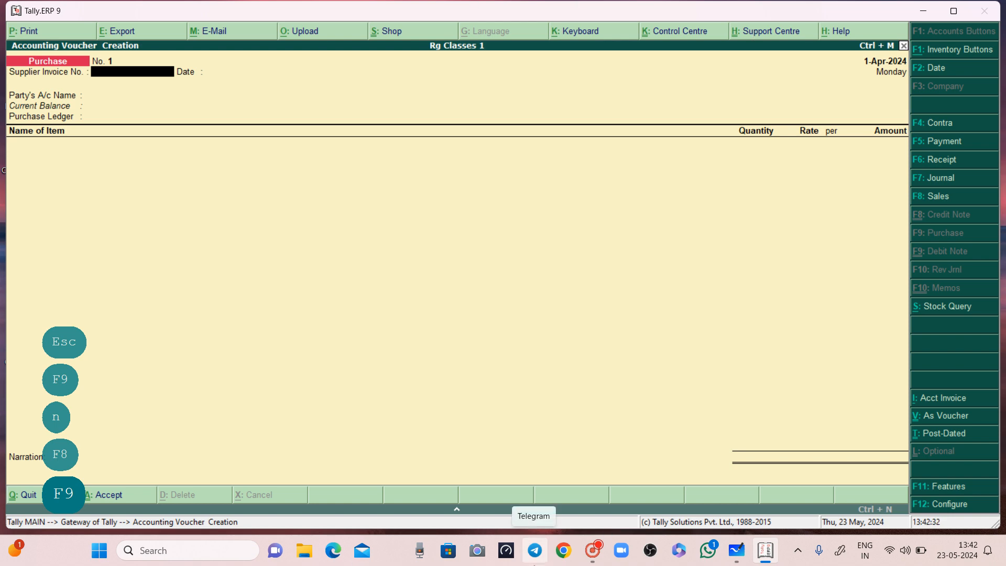
key(ctrl+v)
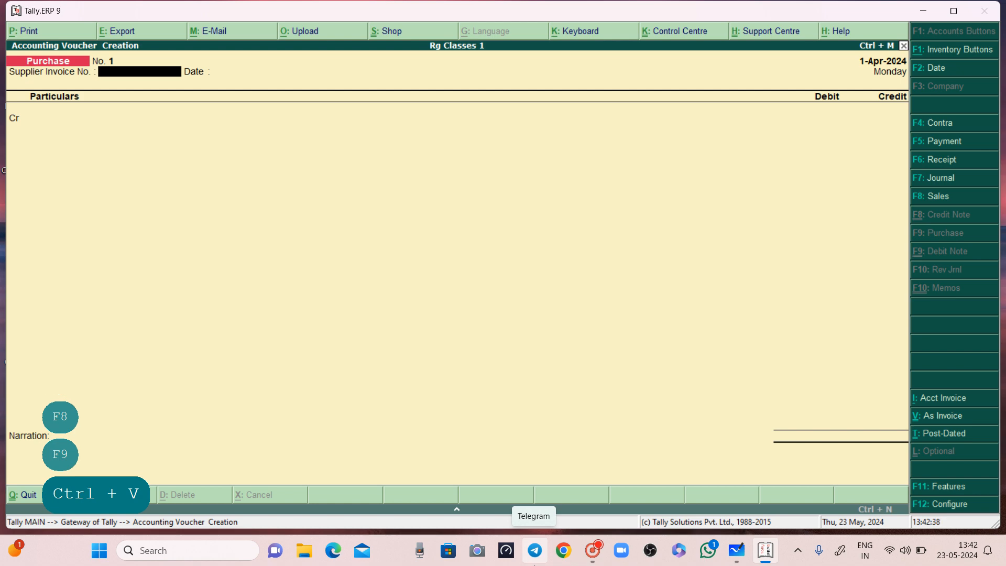
key(Return)
key(Return)
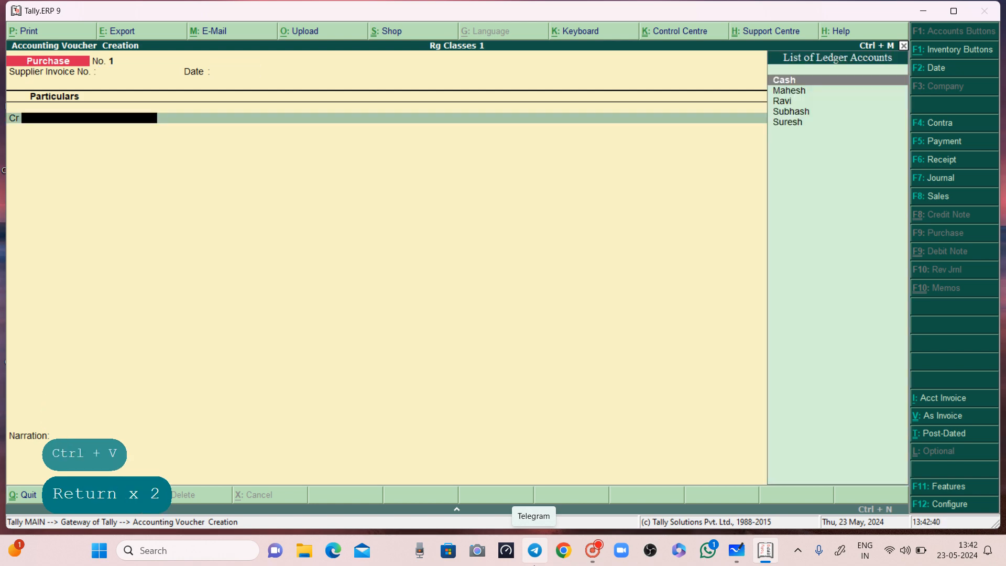
- Credit the Cash ledger with 20000 on the first line of the purchase voucher, keeping the default supplier details
text(cash)
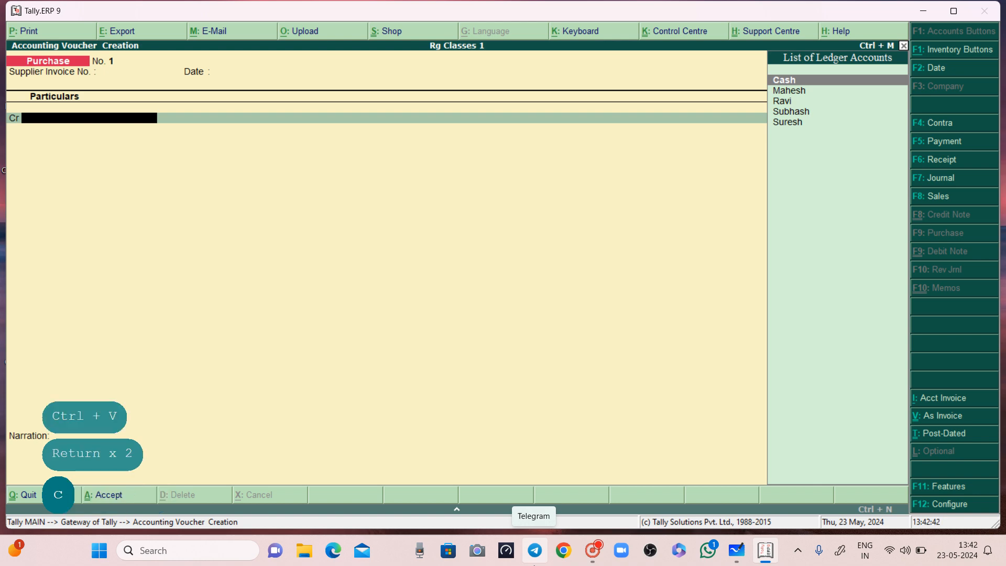
key(Return)
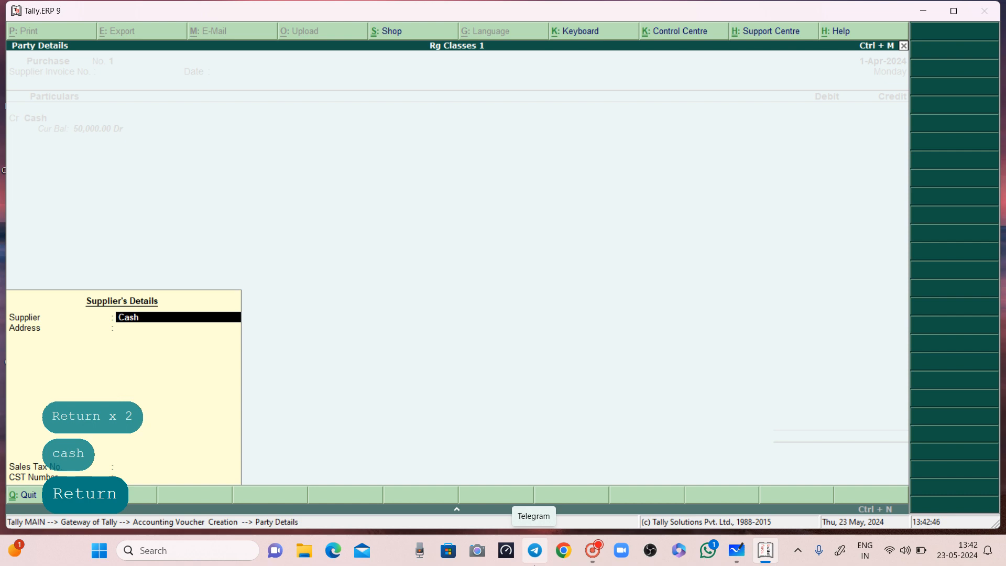
key(Return)
key(Return)
key(Return)
key(Return)
key(Return)
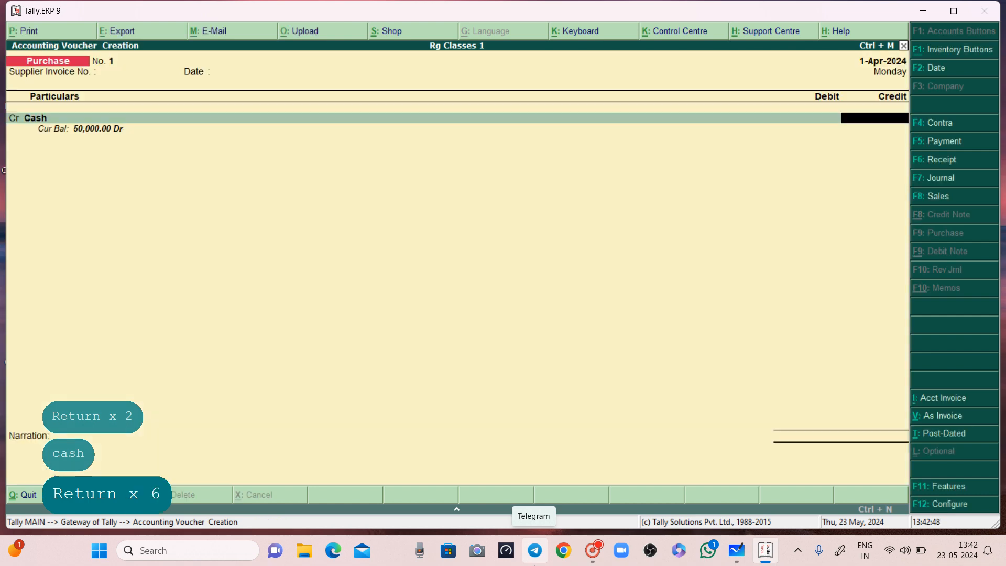
text(20000)
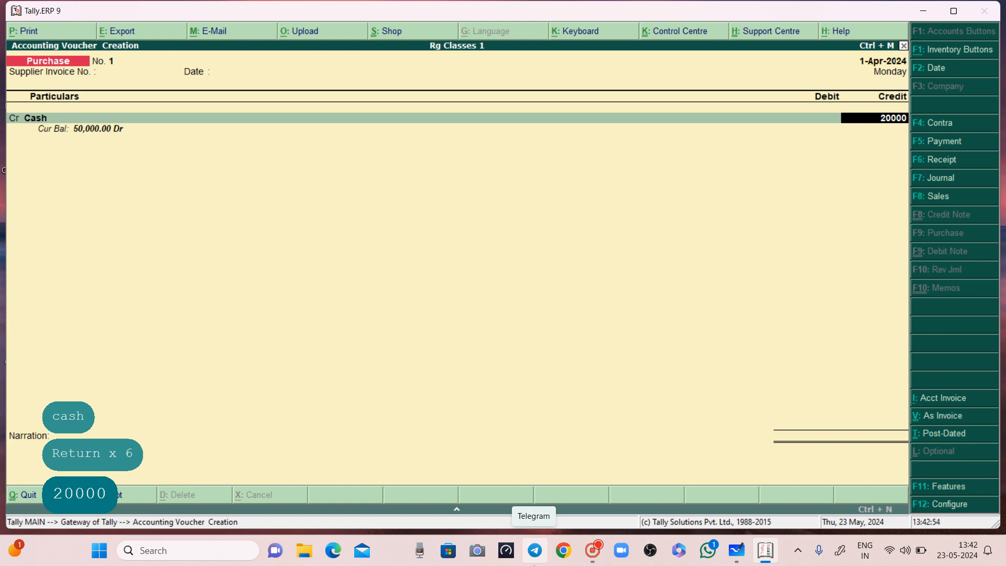
key(Return)
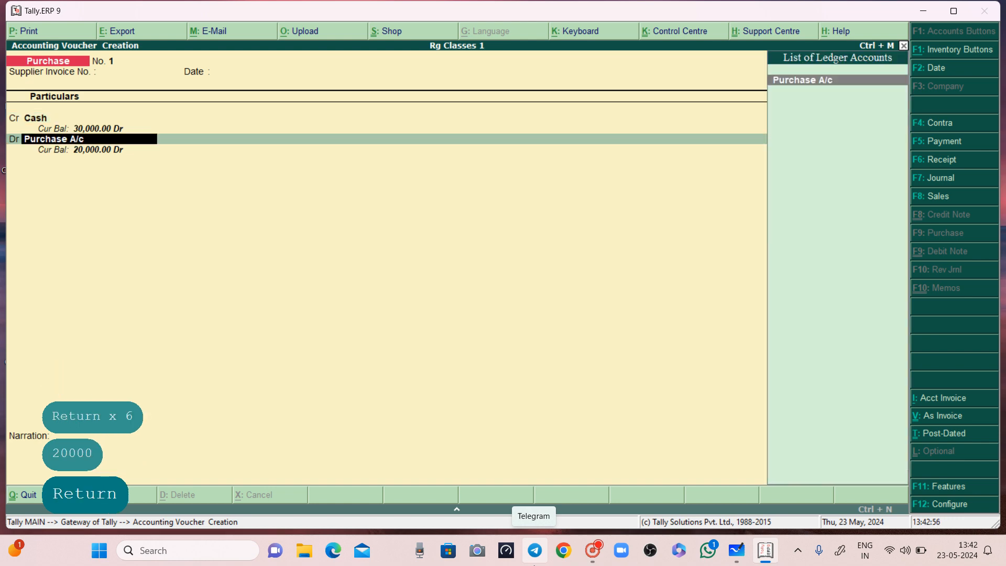
- Debit Purchase A/c with 20000 and accept the cash purchase voucher with an empty narration
key(Return)
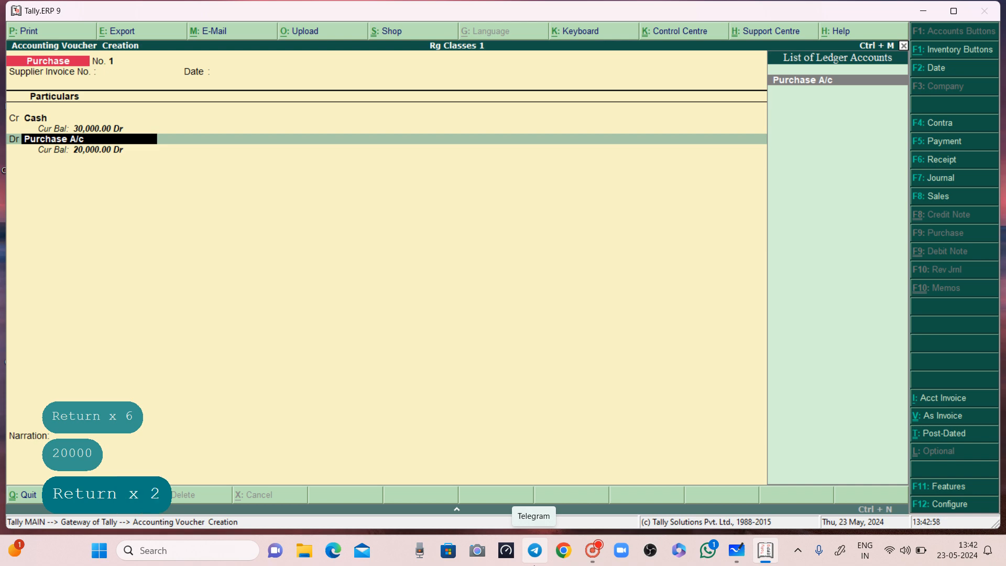
key(Return)
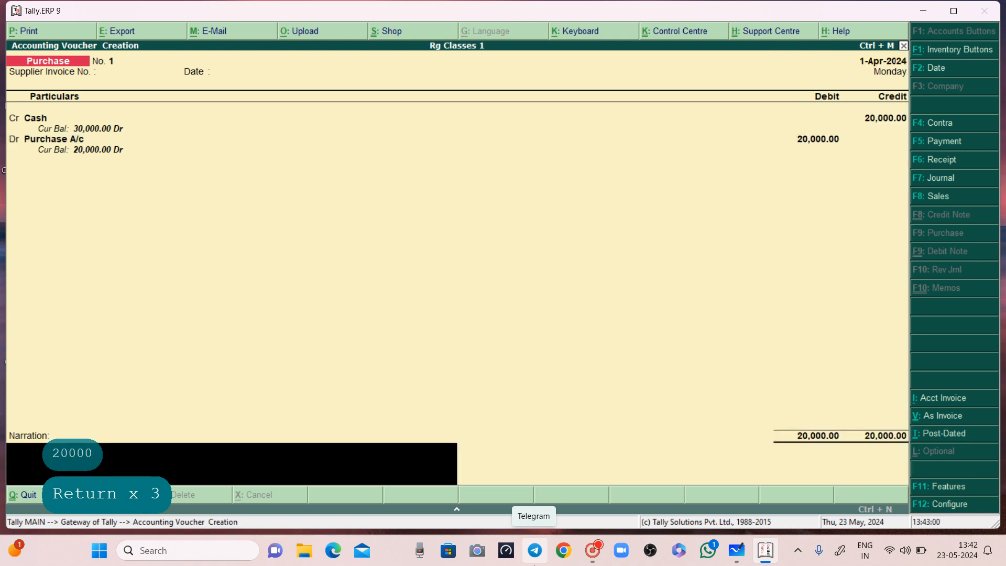
key(Return)
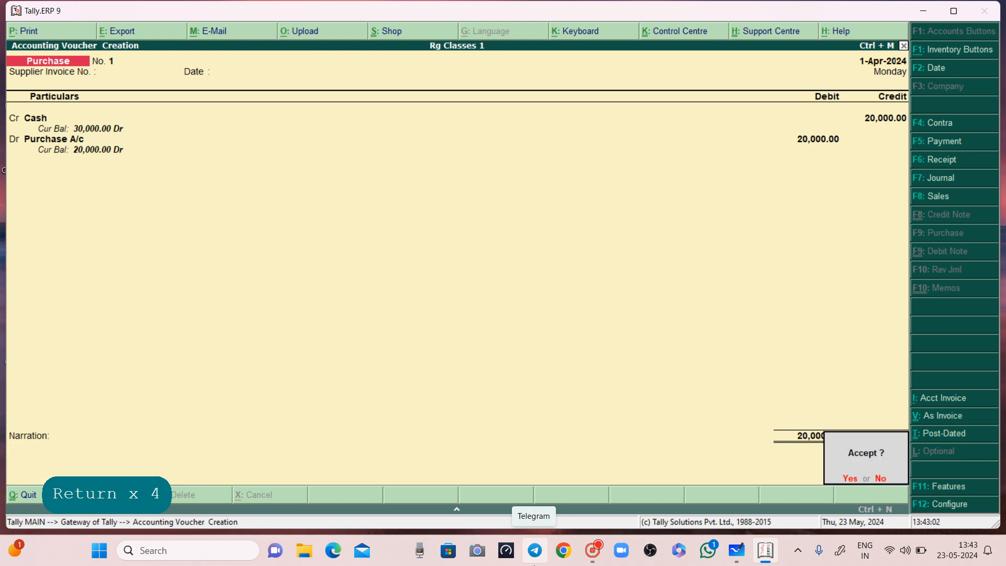
key(Return)
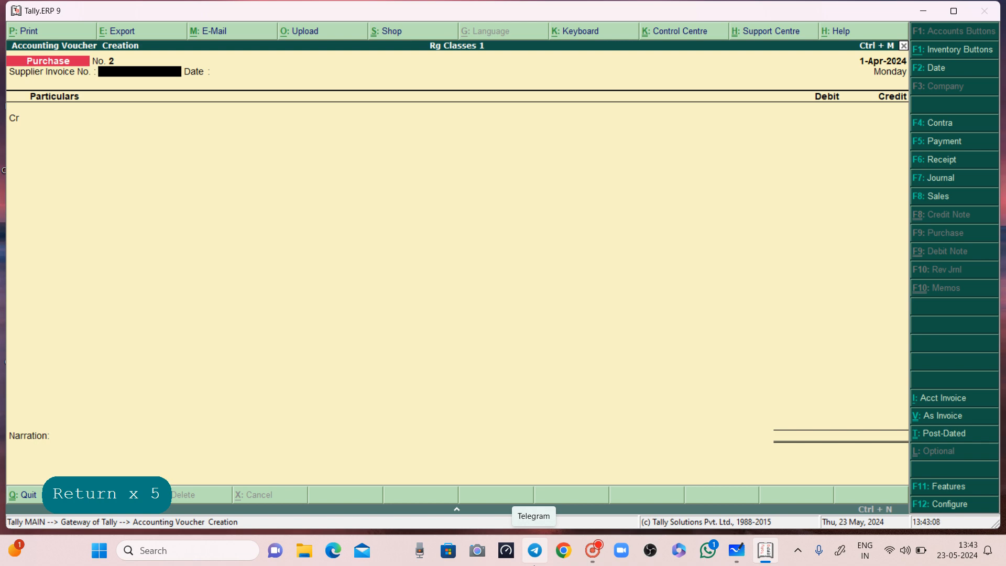
- In purchase voucher No. 2, leave the supplier invoice fields empty and credit the supplier's personal ledger with 12000, keeping the default supplier details
key(Return)
key(Return)
text(subh)
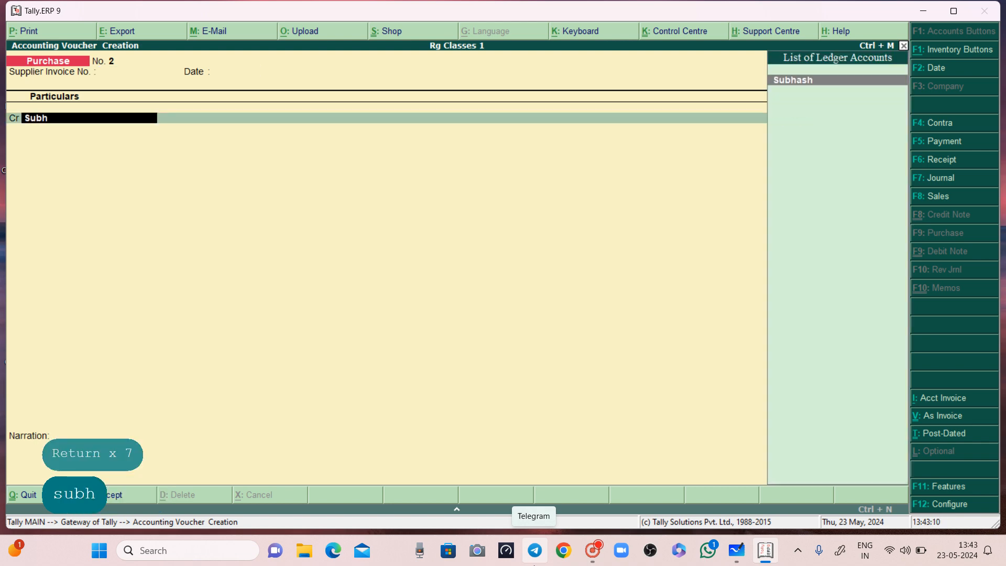
key(BackSpace)
key(Return)
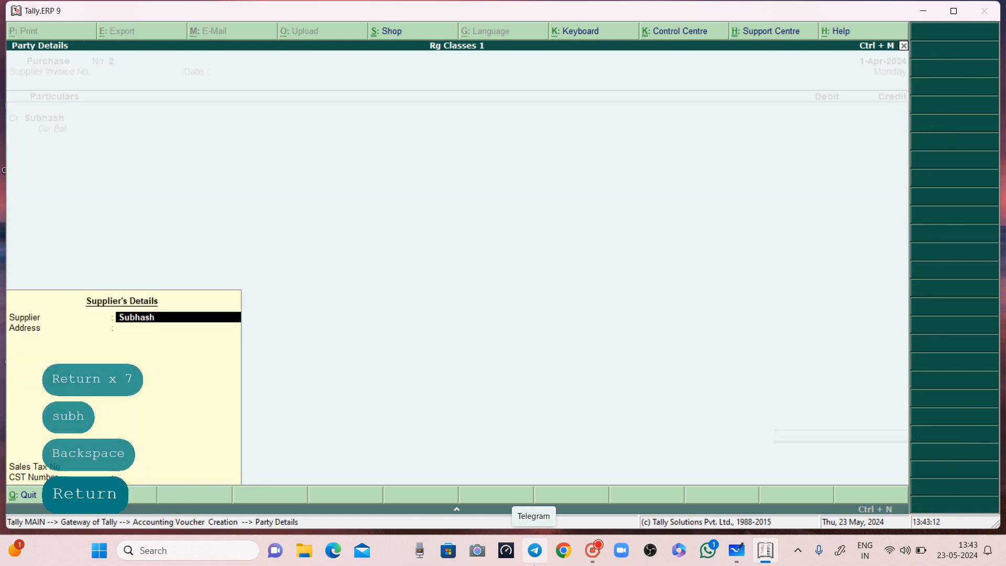
key(Return)
key(Return)
key(Return)
key(Return)
key(Return)
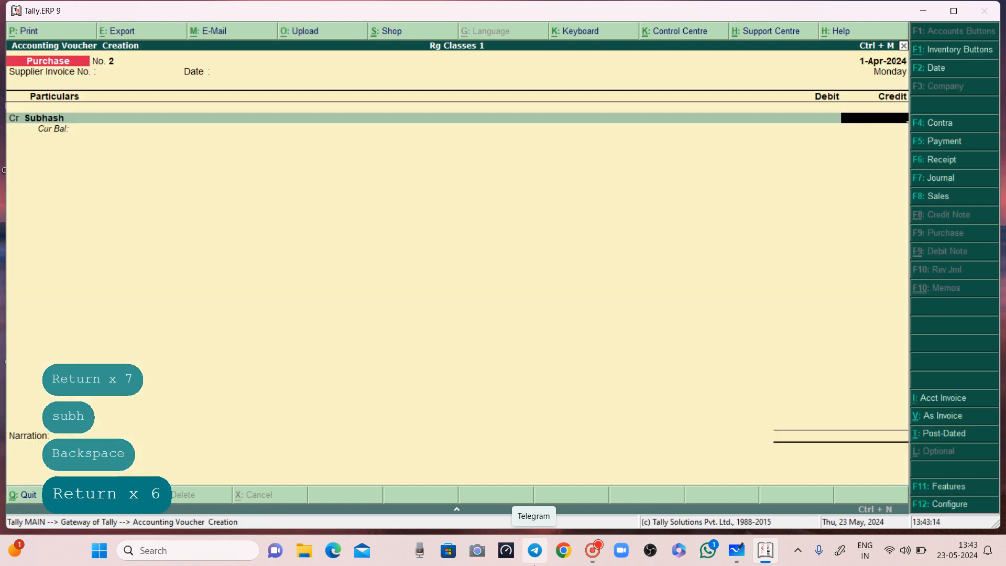
text(12000)
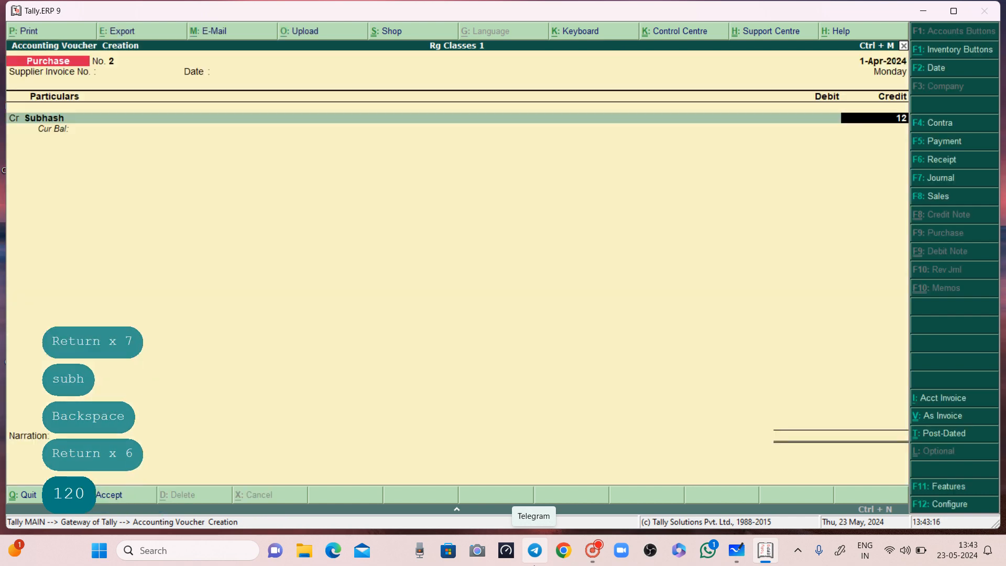
key(Return)
- Debit Purchase A/c with 12000 and accept the credit purchase voucher with an empty narration
key(Return)
key(Return)
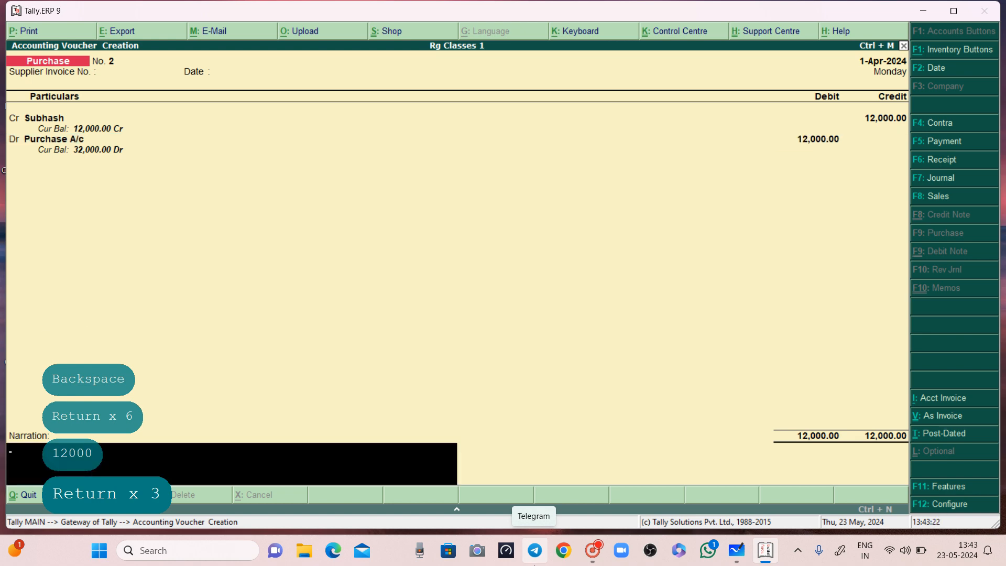
key(Return)
key(Return)
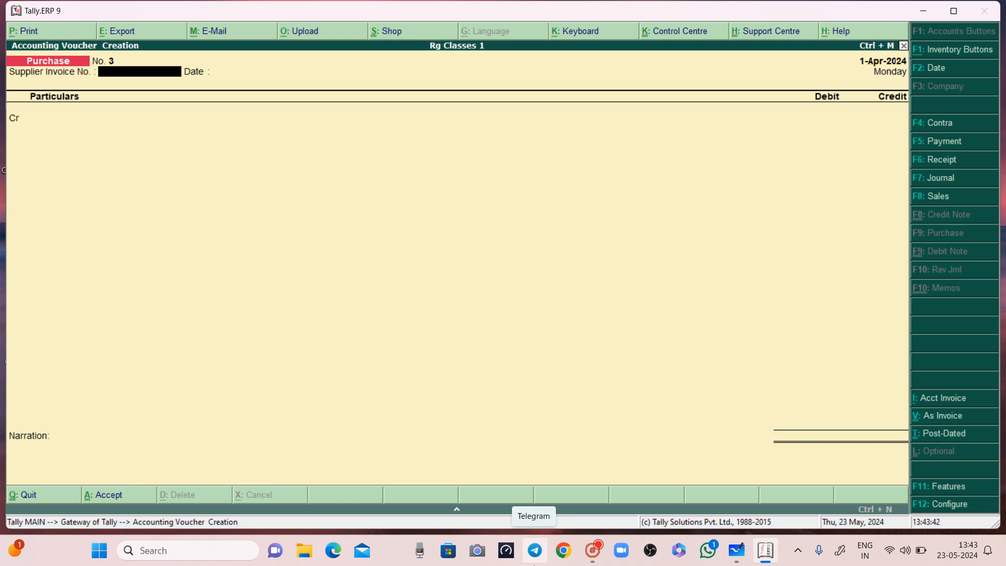
- Switch to a Payment voucher and debit Furniture A/c with 6000 on the first line
key(F5)
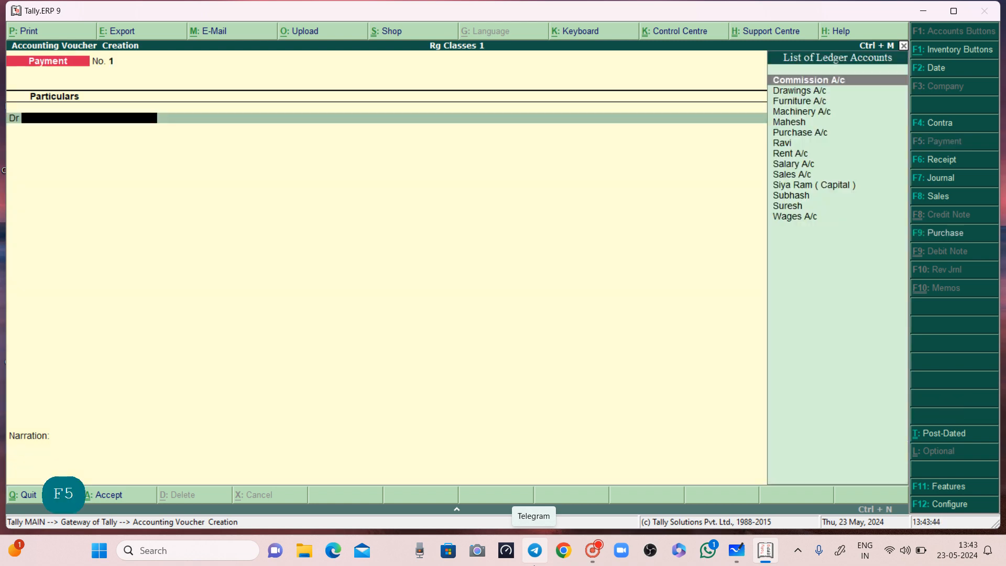
text(furn)
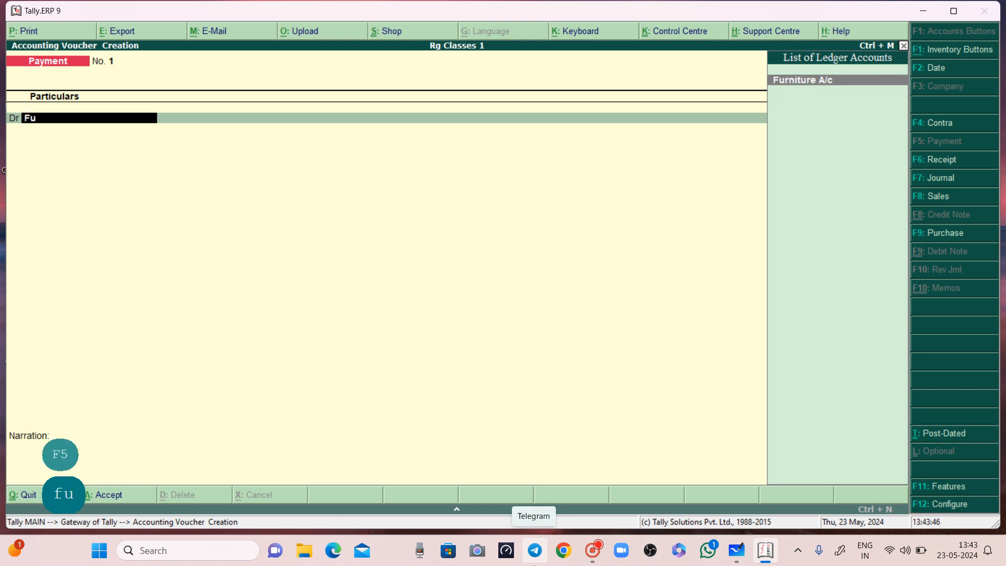
key(Return)
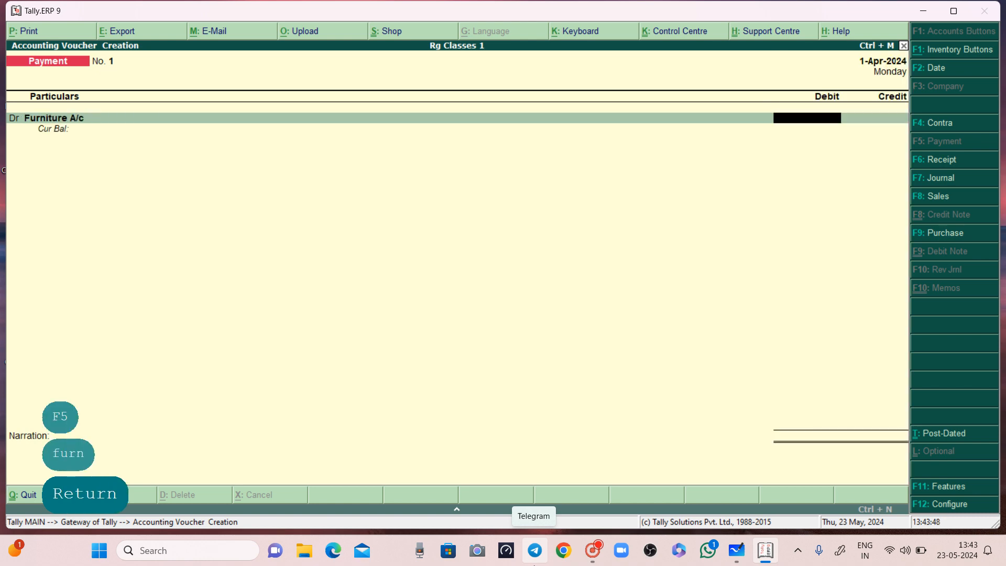
text(6000)
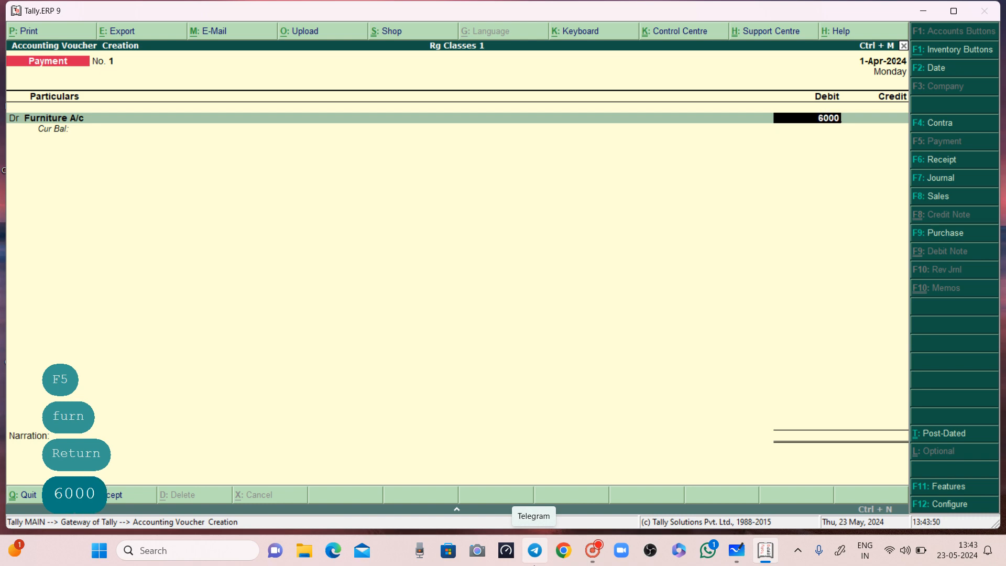
key(Return)
- Credit the Cash ledger with 6000 and accept the payment voucher with an empty narration
key(Return)
key(Return)
key(Return)
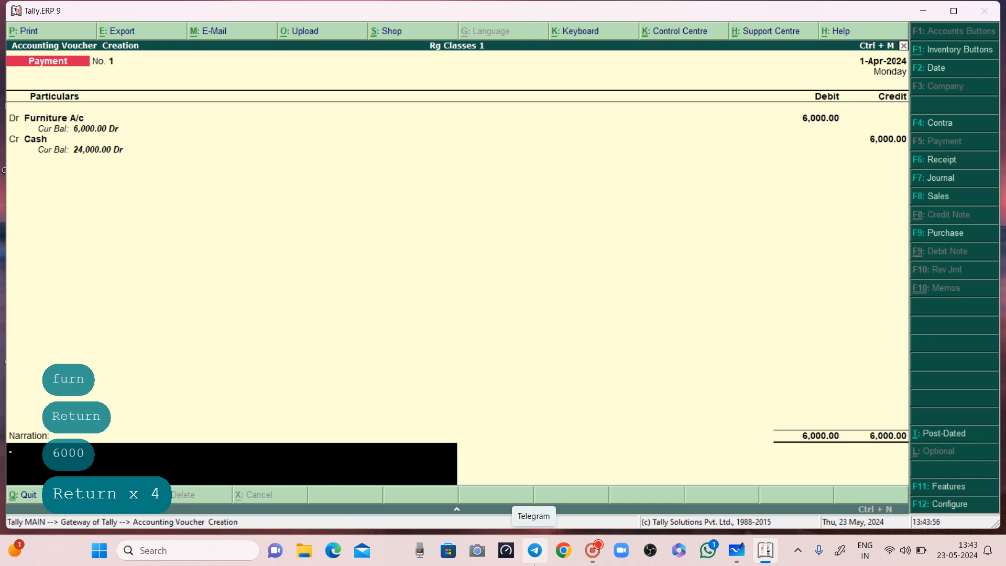
key(Return)
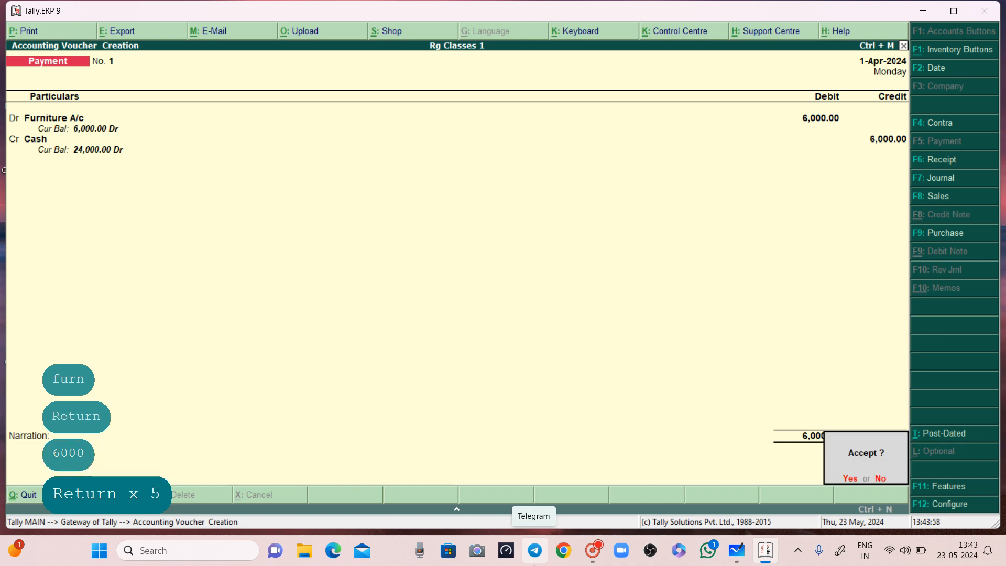
key(Return)
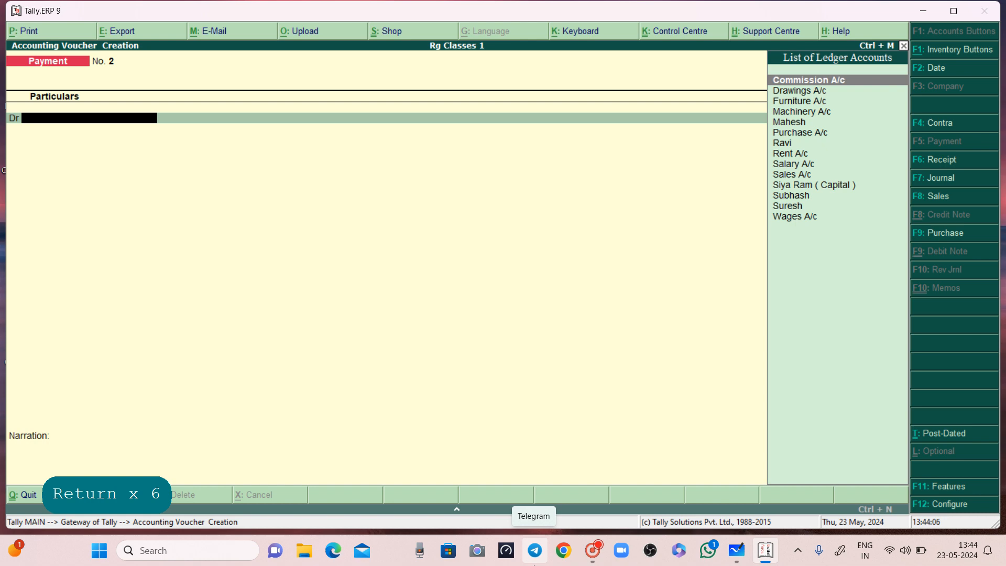
- Switch to a Sales voucher in voucher mode and leave the reference empty
key(F8)
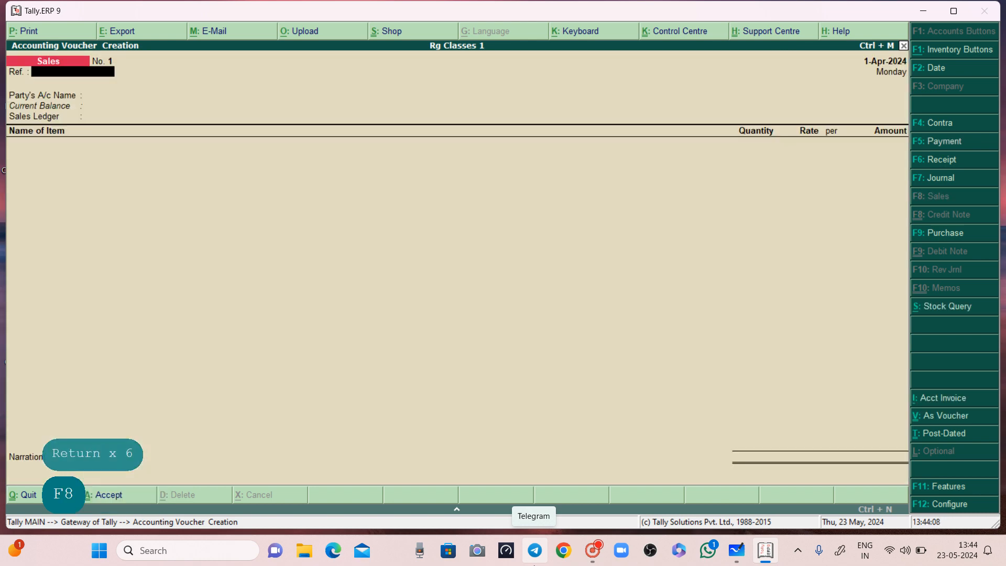
key(ctrl+v)
key(Return)
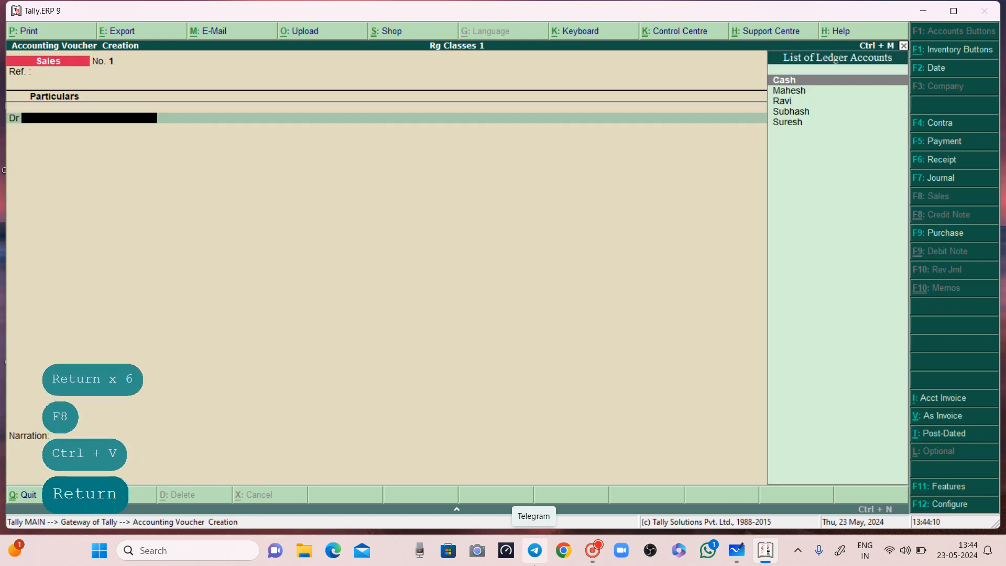
- Debit the Cash ledger with 13000 on the first line of the sales voucher, keeping the default buyer details
text(cas)
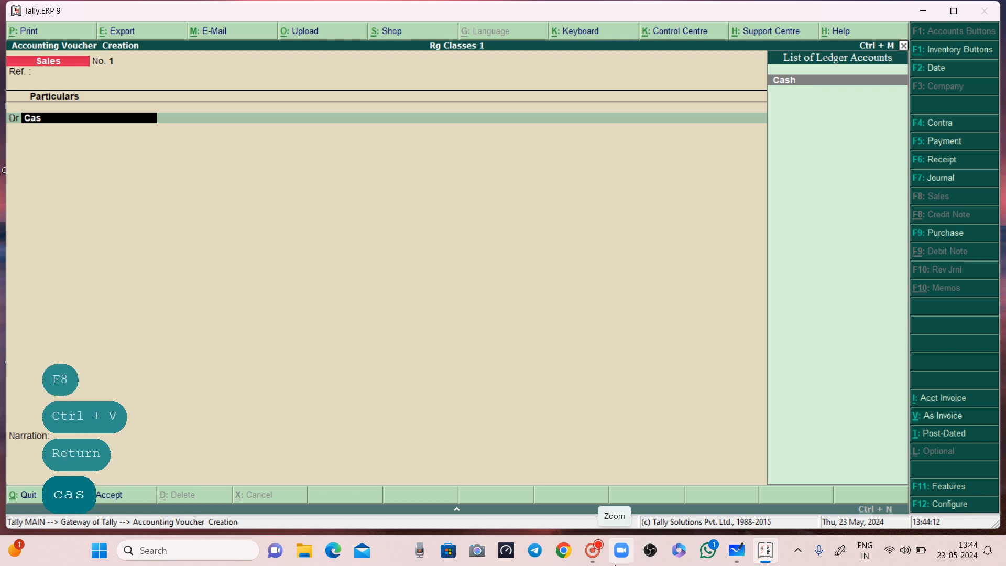
key(Return)
key(Return)
key(Return)
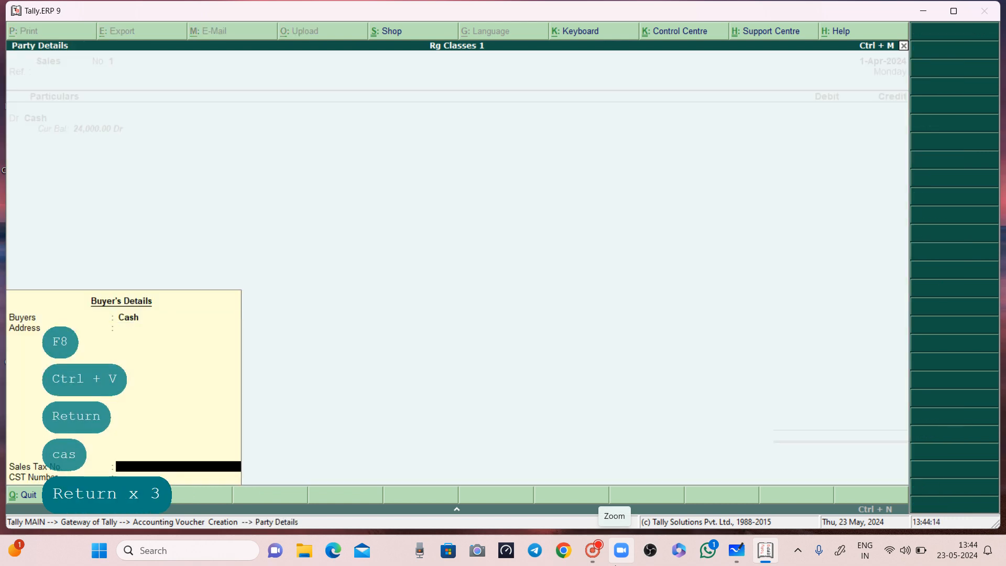
key(Return)
key(Return)
text(1)
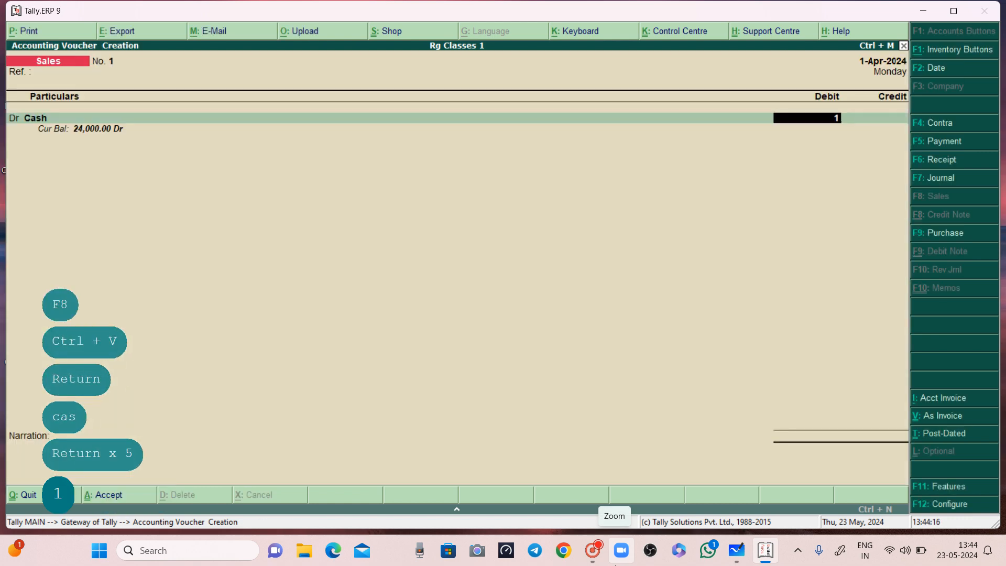
text(3000)
key(Return)
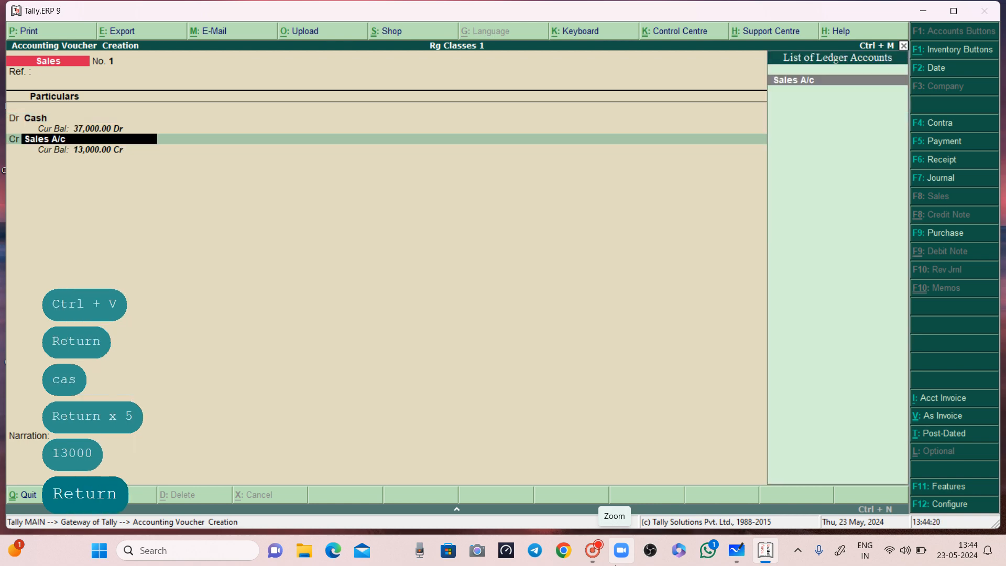
- Credit Sales A/c with 13000, enter the narration "sold goods for cash", and accept the sales voucher
key(Return)
key(Return)
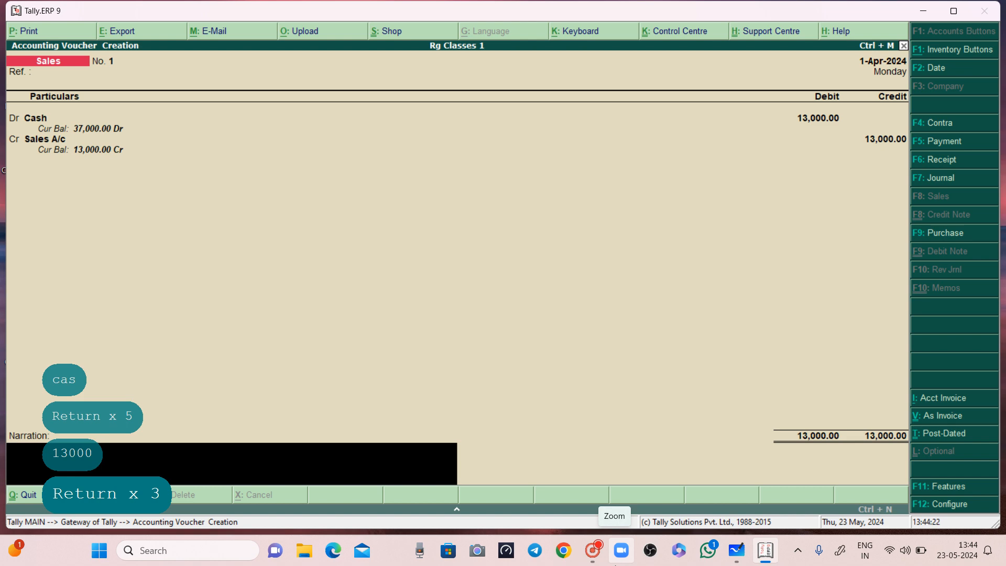
text(sold goods)
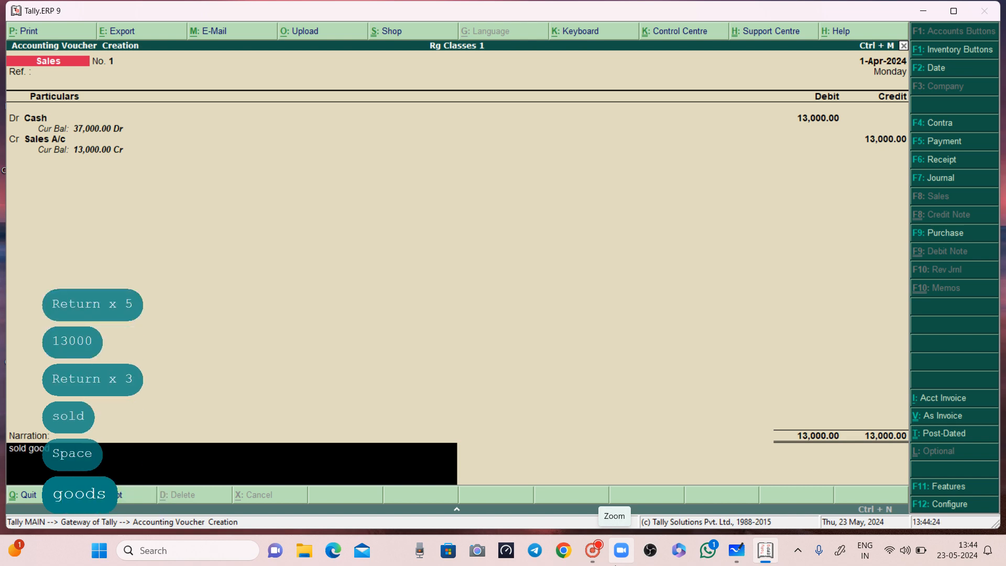
text( for cash)
key(Return)
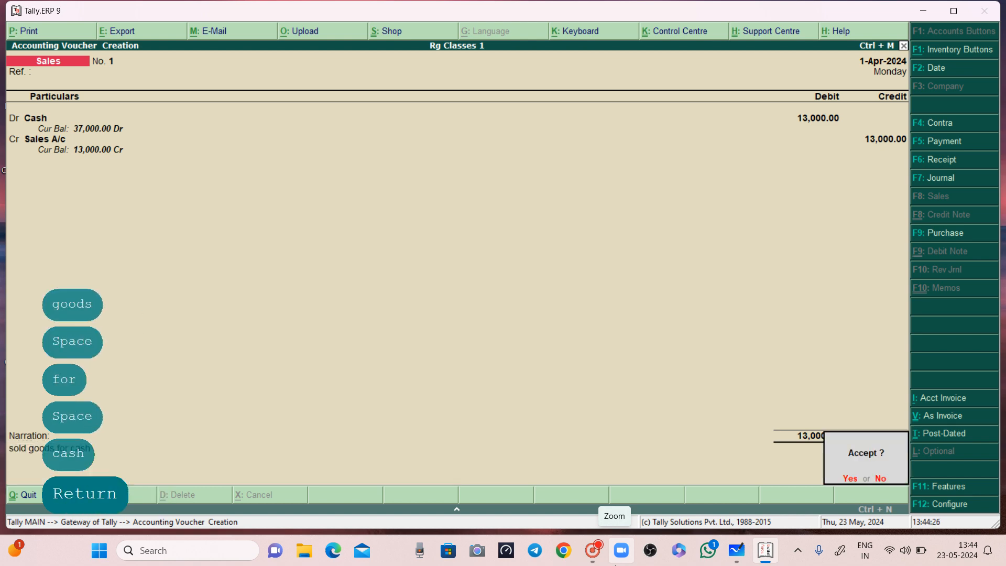
key(Return)
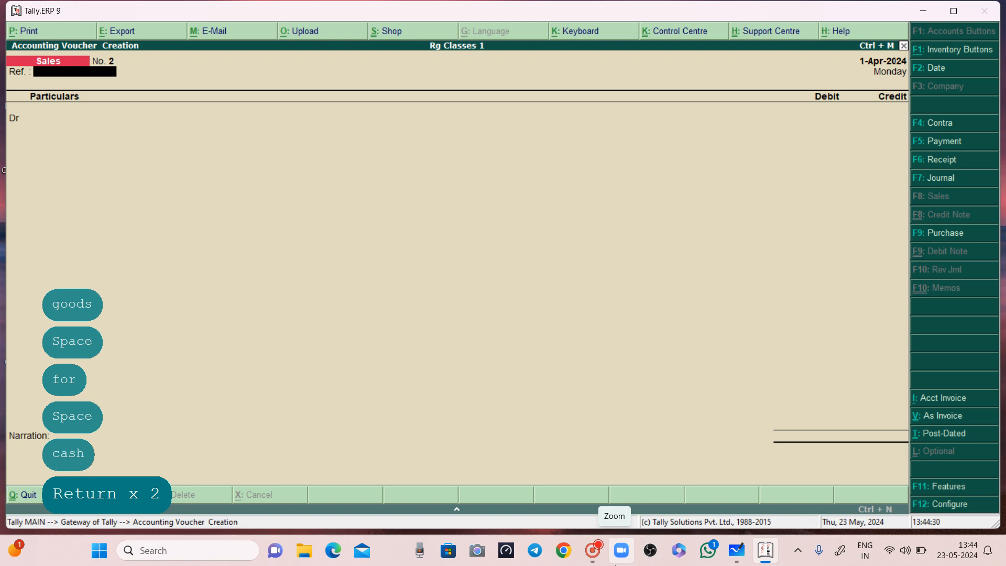
- Leave the new sales voucher's reference empty and debit the customer's ledger with 15000, keeping the default buyer details
key(Return)
text(ah)
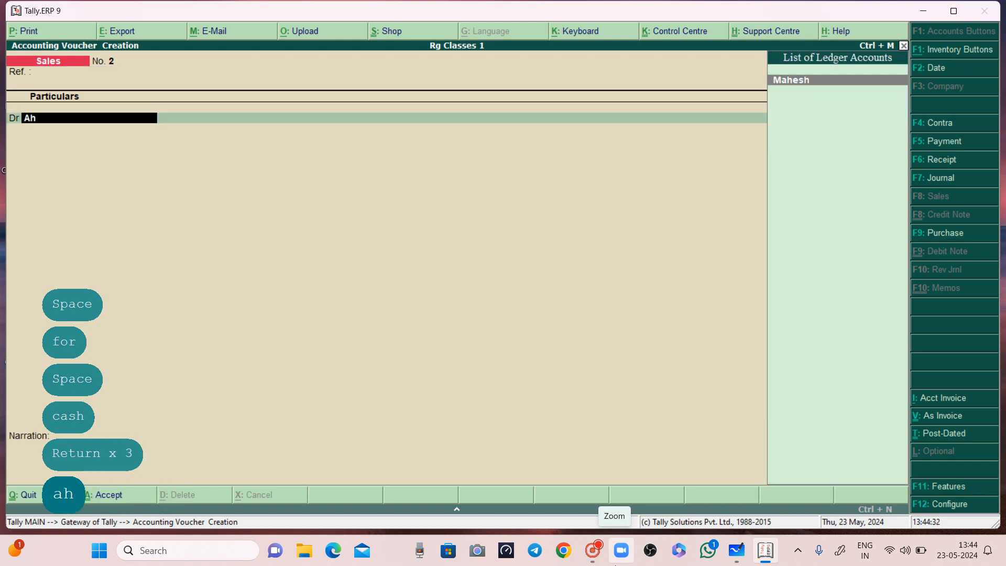
key(Return)
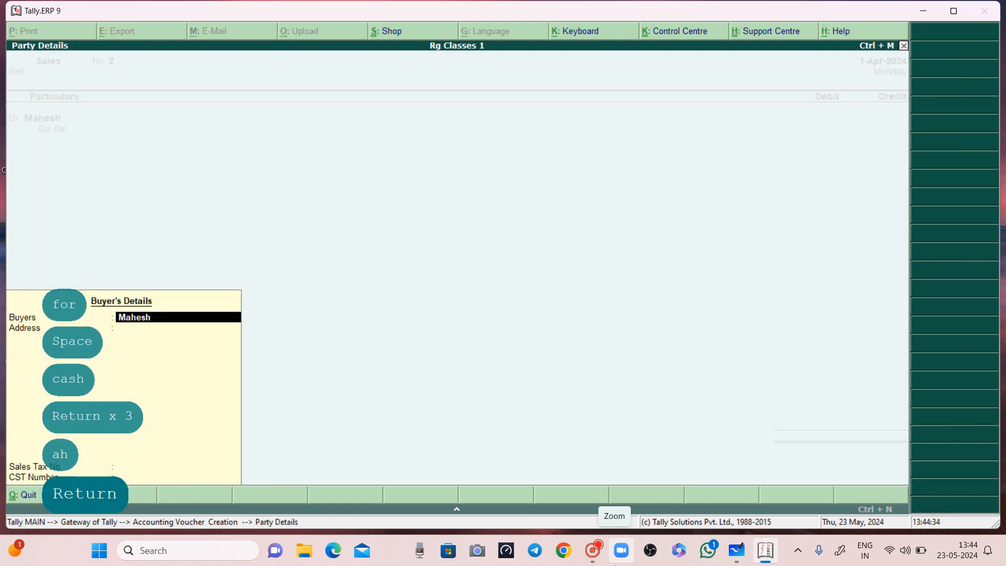
key(Return)
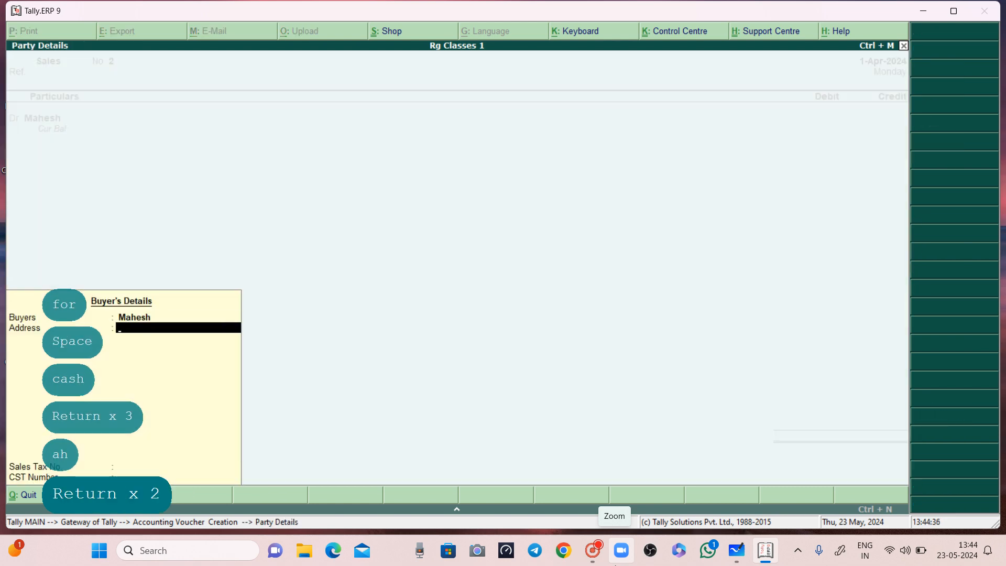
key(Return)
key(Return)
key(Return)
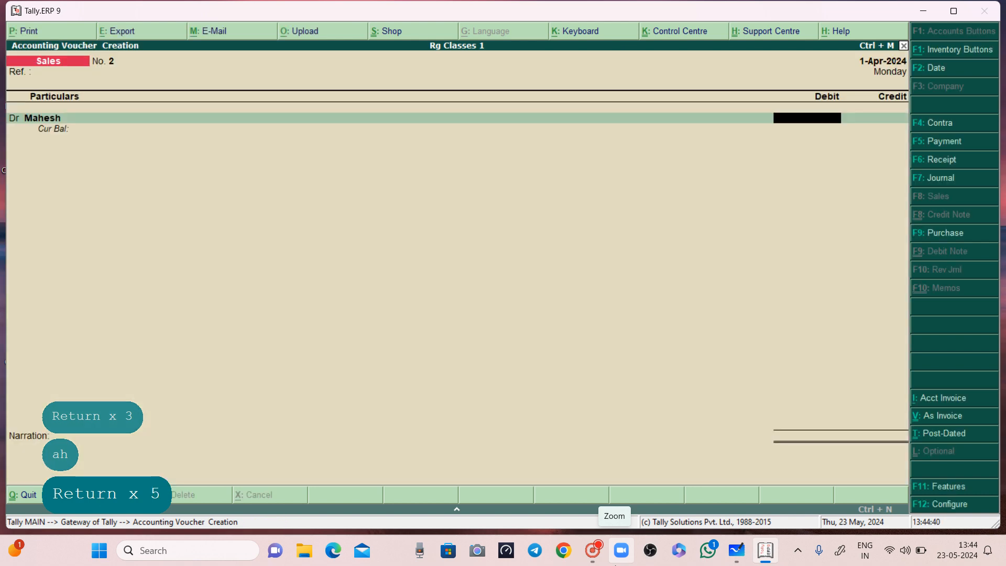
text(15000)
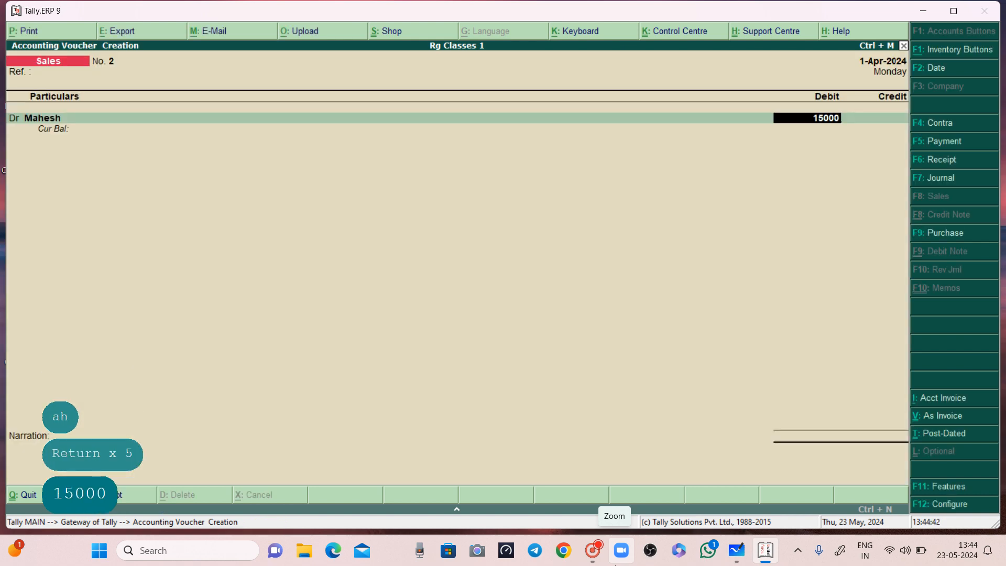
key(Return)
- Credit Sales A/c with 15000 and accept the sales voucher with an empty narration
key(Return)
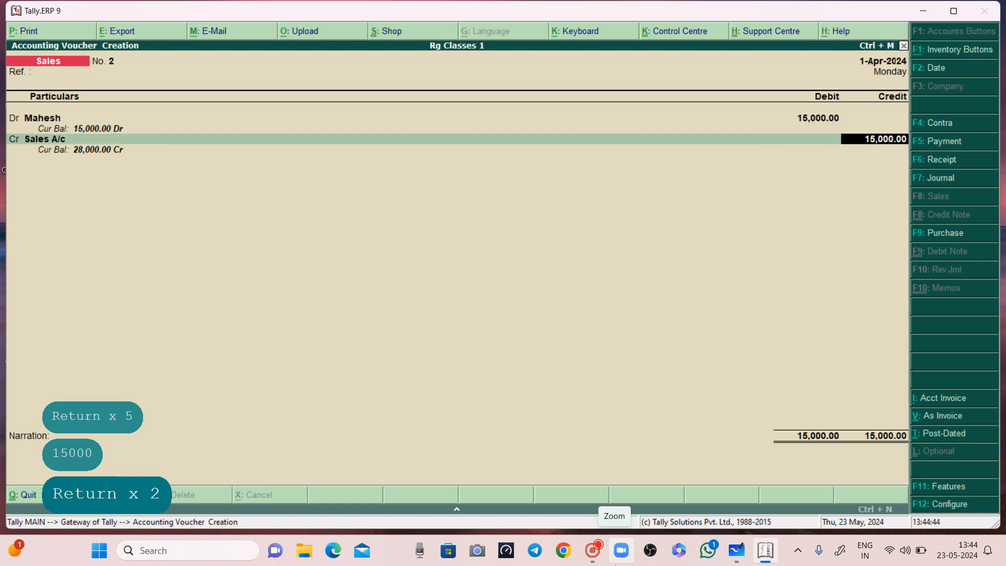
key(Return)
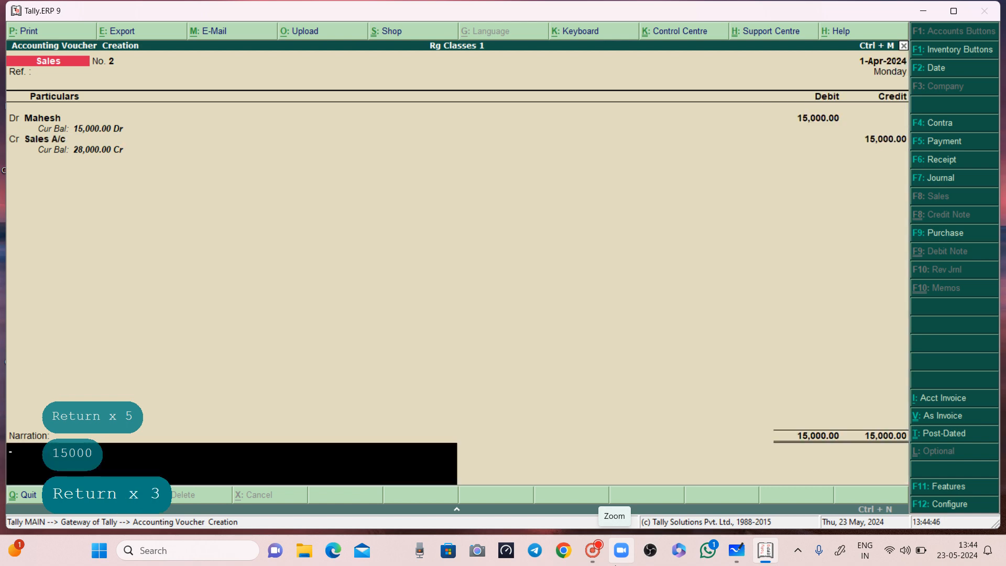
key(Return)
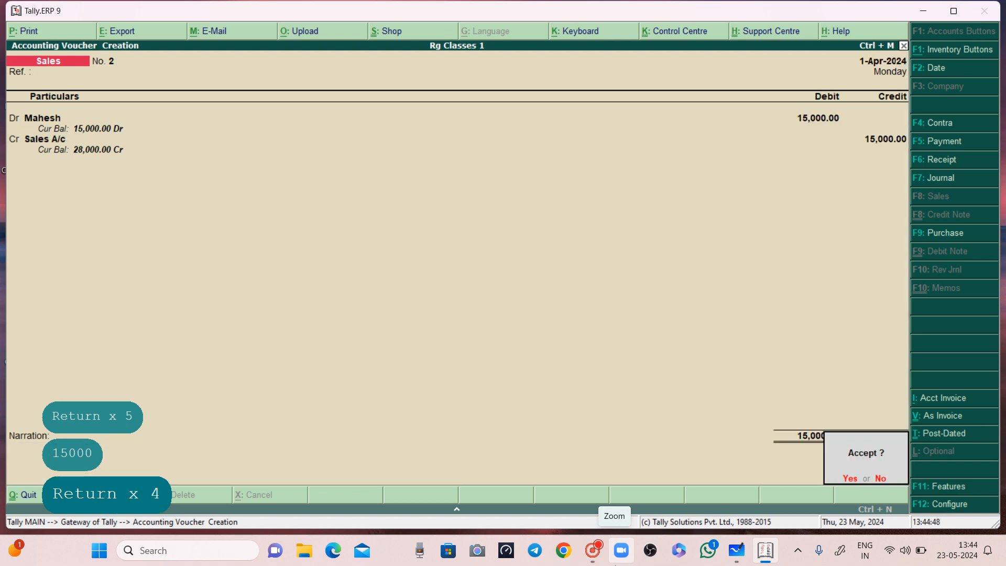
key(Return)
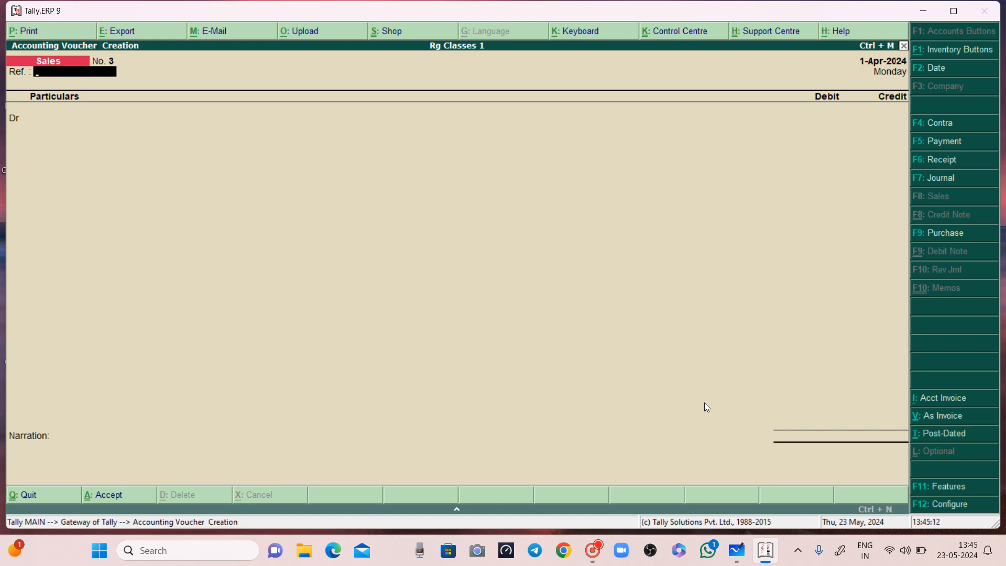
- Leave the blank sales voucher and return to the Gateway of Tally, declining to quit the program
key(Escape)
key(Escape)
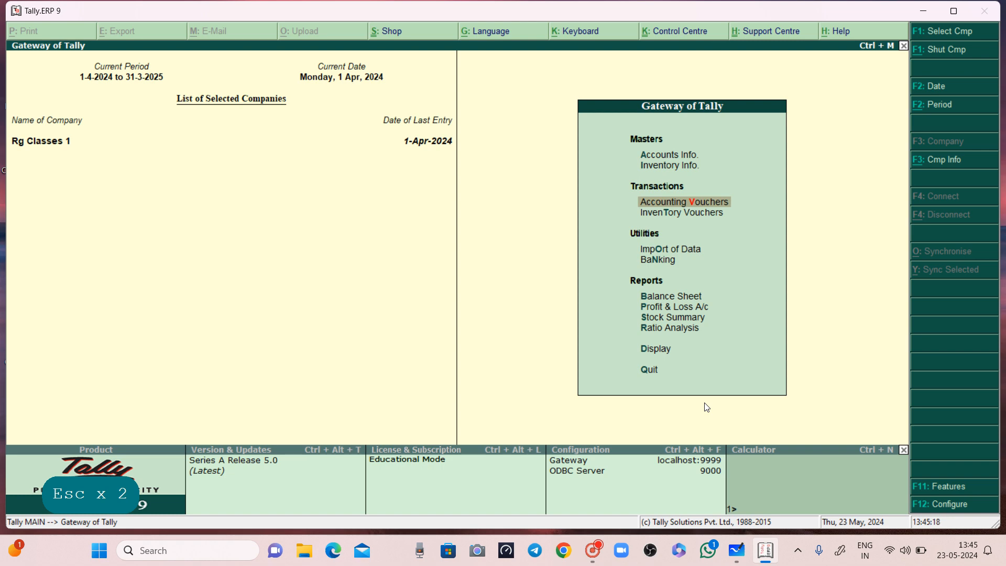
key(Escape)
key(n)
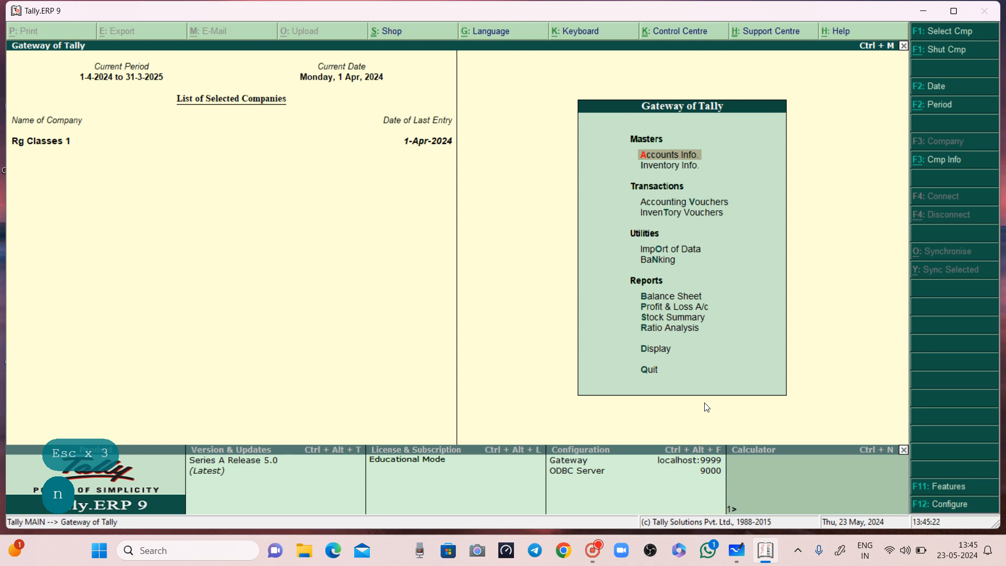
- Open the Day Book report to view the recorded vouchers and return to the Gateway of Tally
key(Down)
key(Down)
key(Down)
key(Down)
key(Down)
key(Down)
key(Down)
key(Down)
key(Down)
key(Down)
key(Down)
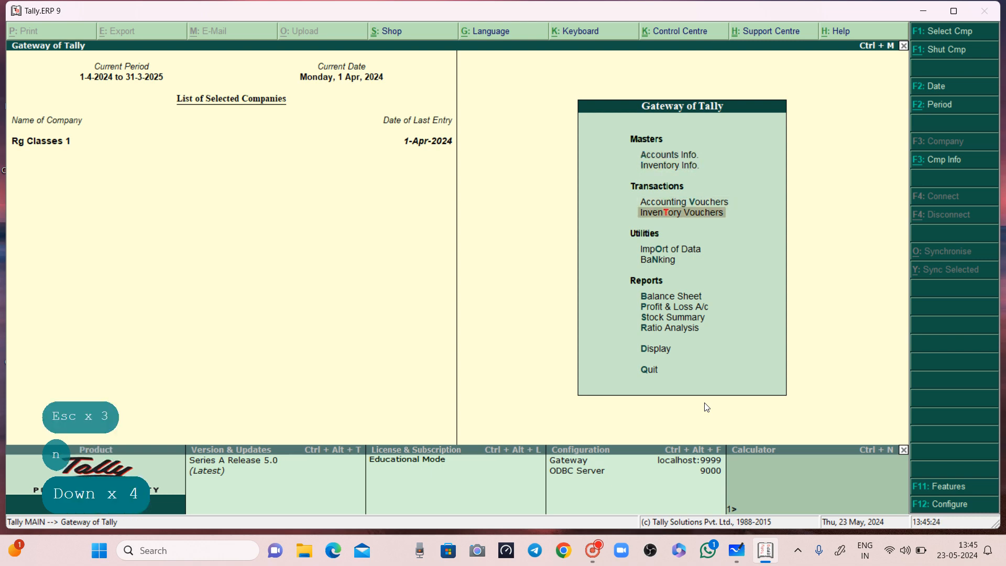
key(Up)
key(Up)
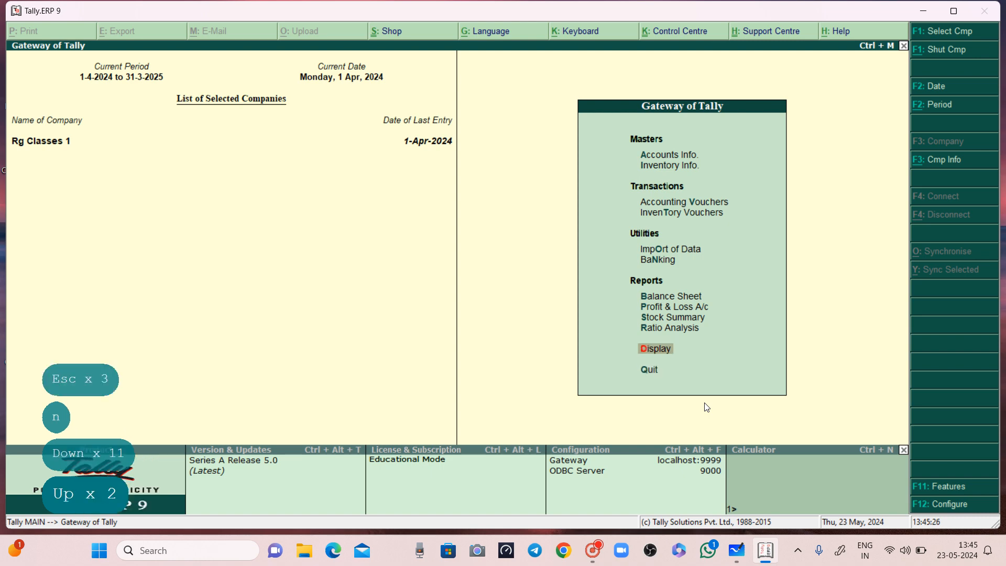
key(Down)
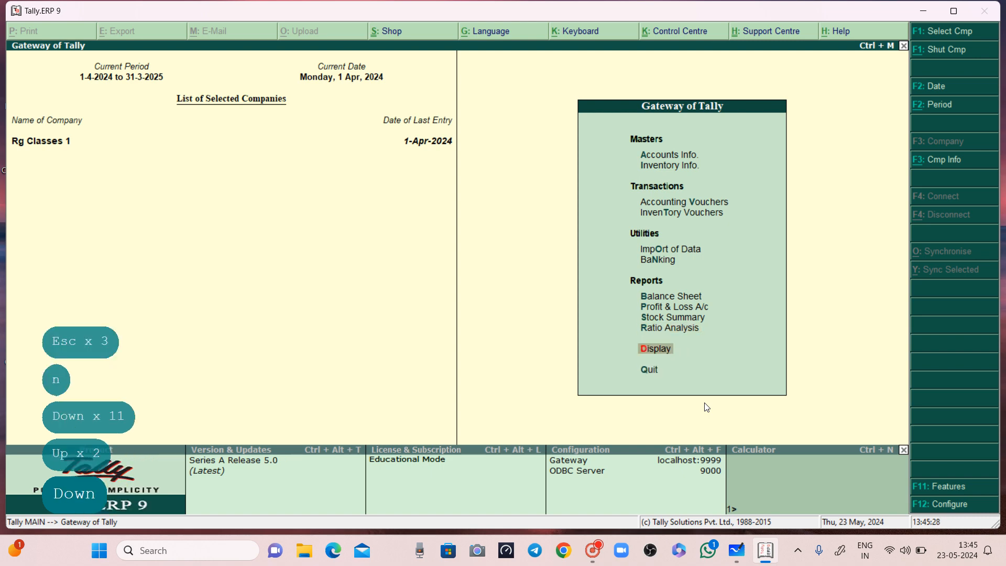
key(Return)
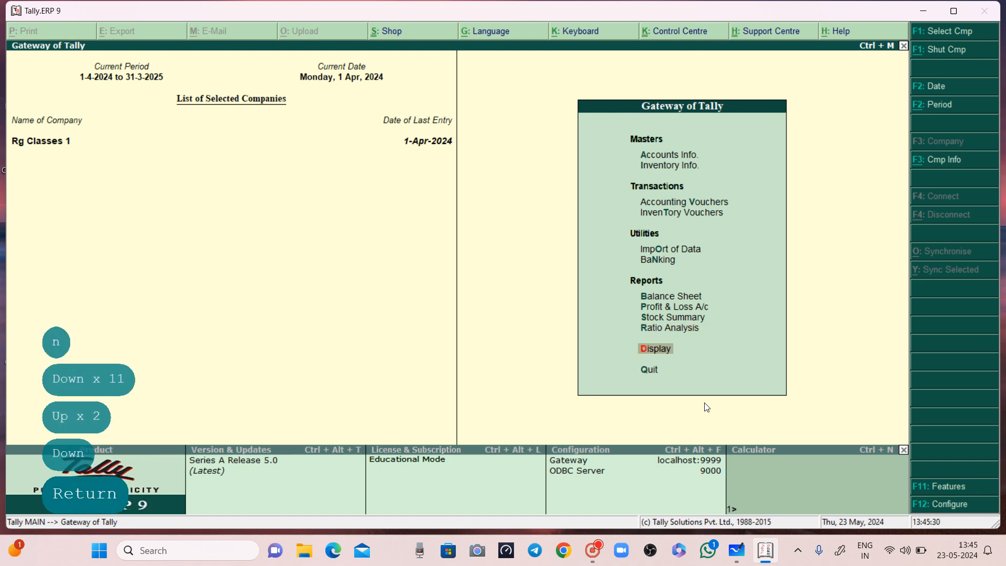
key(Down)
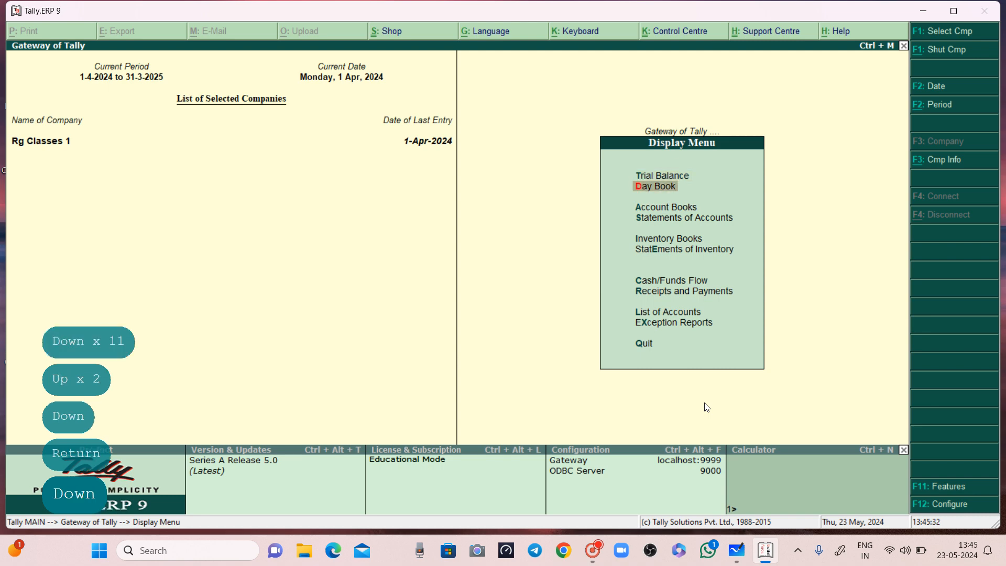
key(Return)
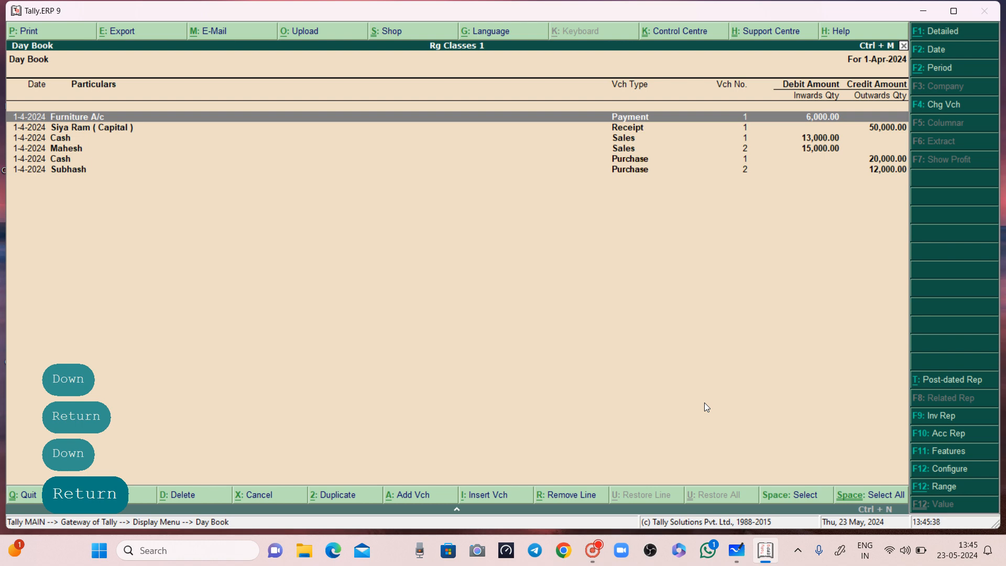
key(Escape)
key(Escape)
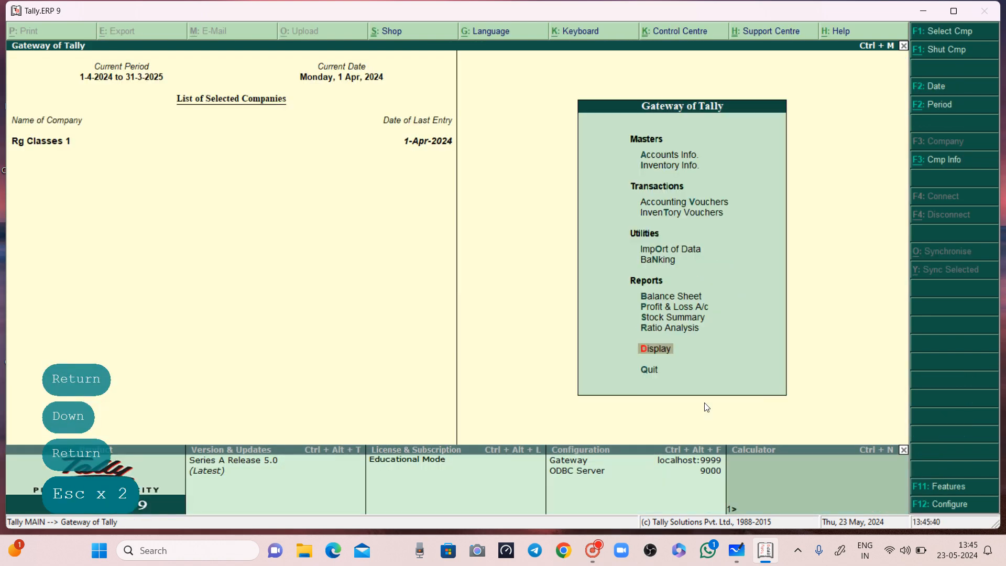
- Reopen the Day Book and go through its voucher entries down to the last purchase
key(d)
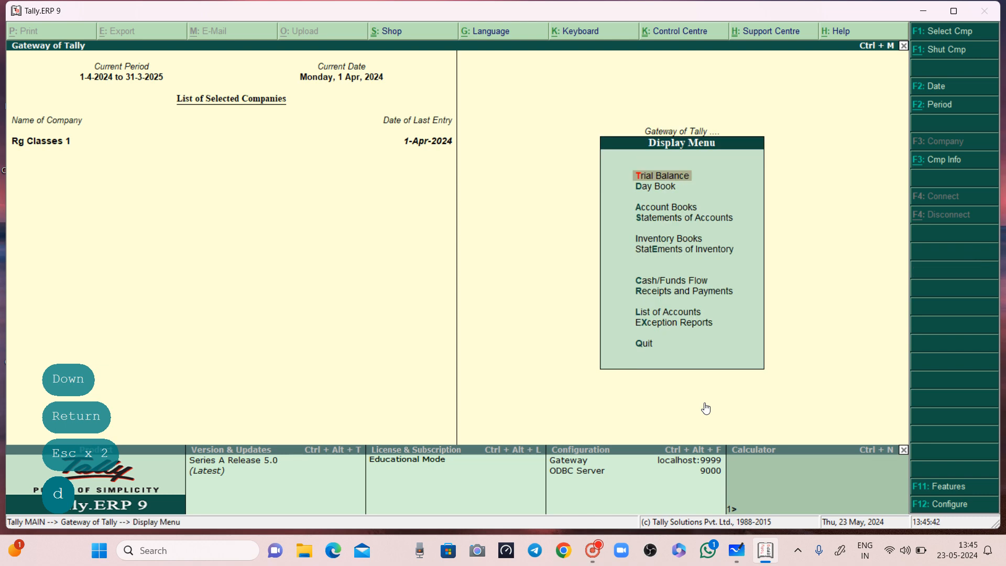
key(d)
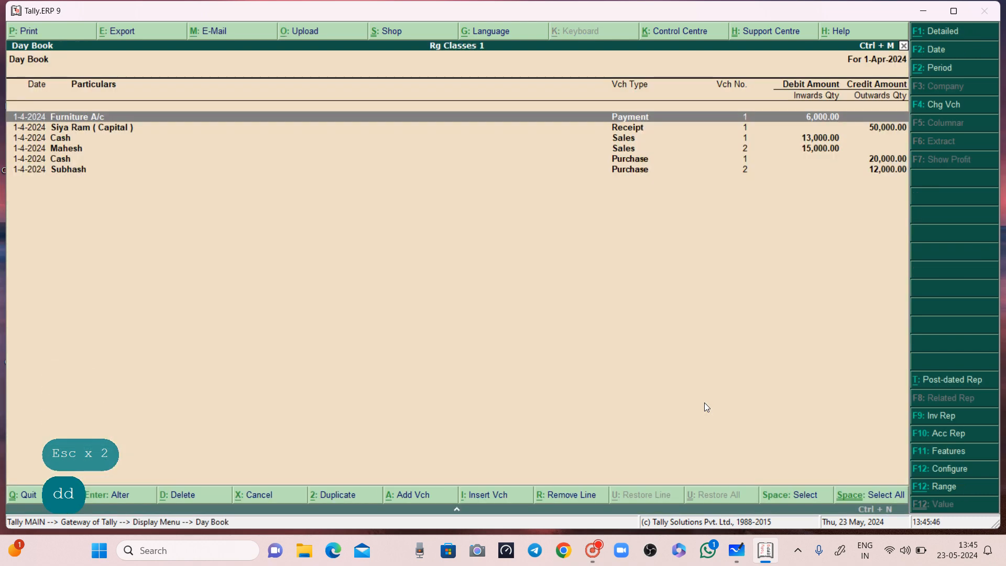
key(Down)
key(Down)
key(Down)
key(Down)
key(Down)
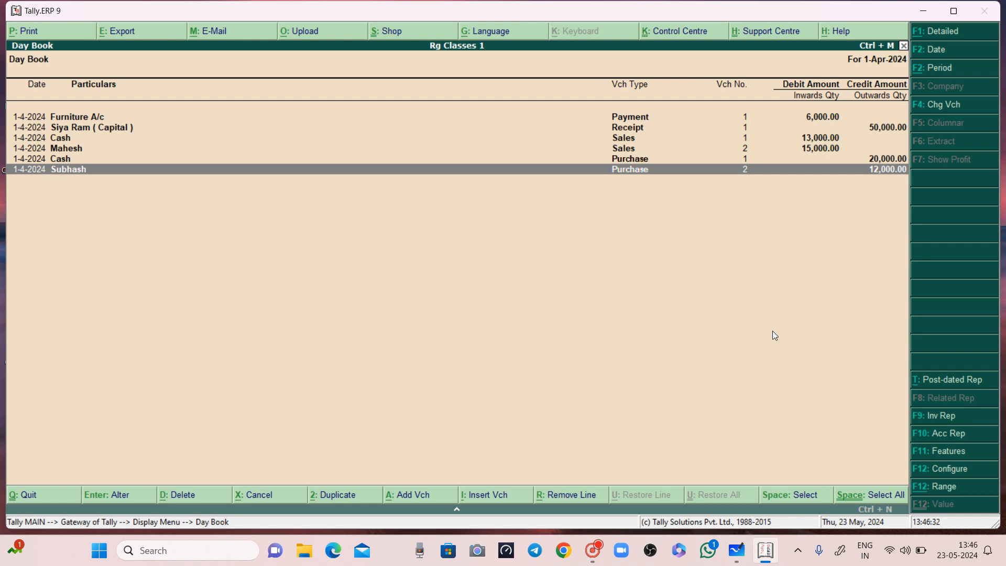
- Open the cash purchase voucher No. 1 from the Day Book for review, and close both it and the Day Book without changes
key(Up)
key(Up)
key(Down)
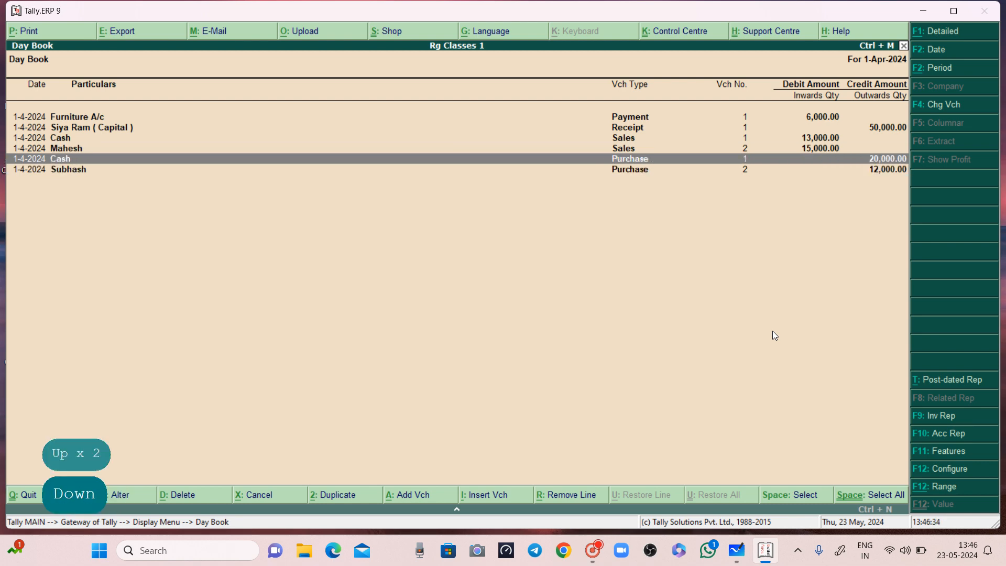
key(Return)
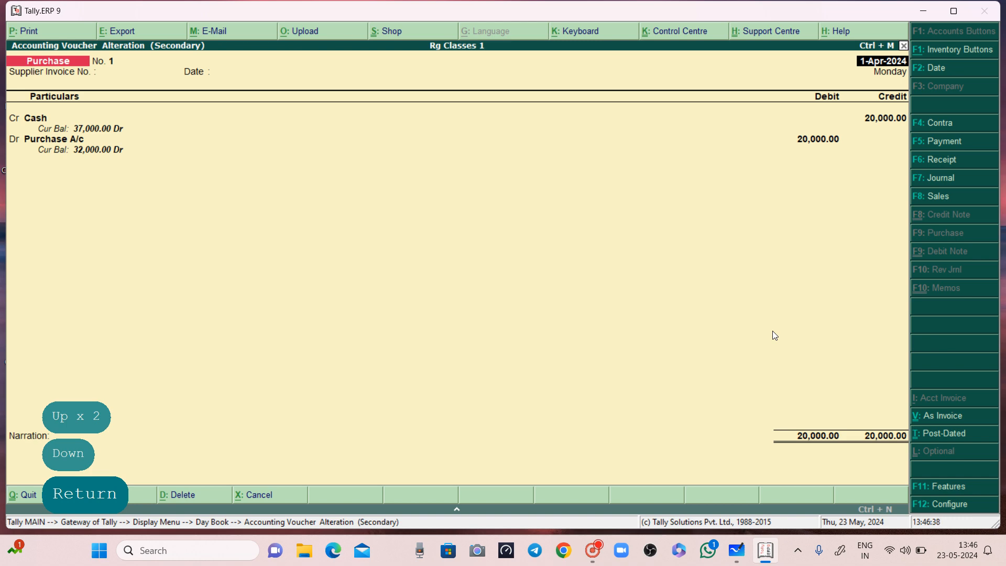
key(Escape)
key(Escape)
key(Escape)
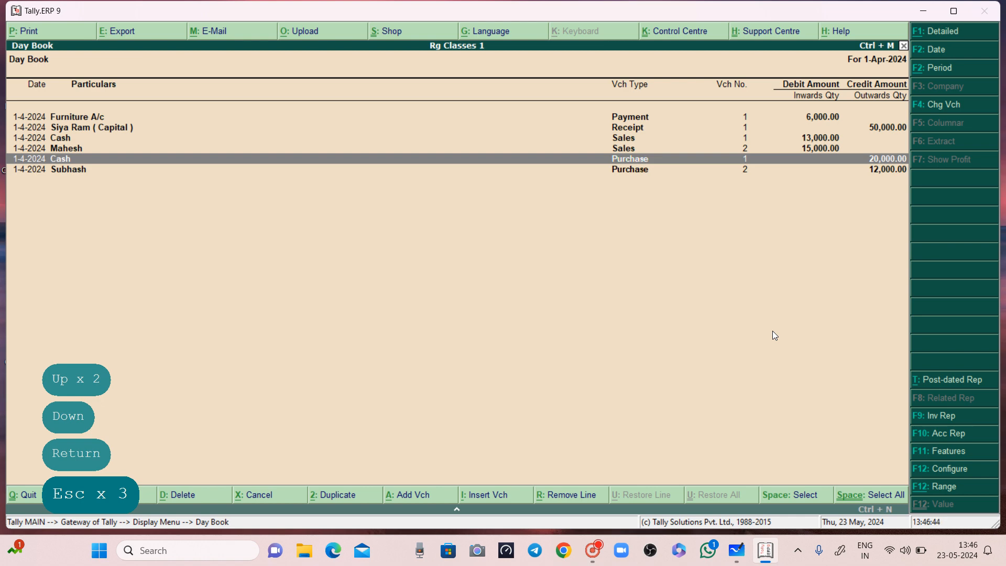
key(Escape)
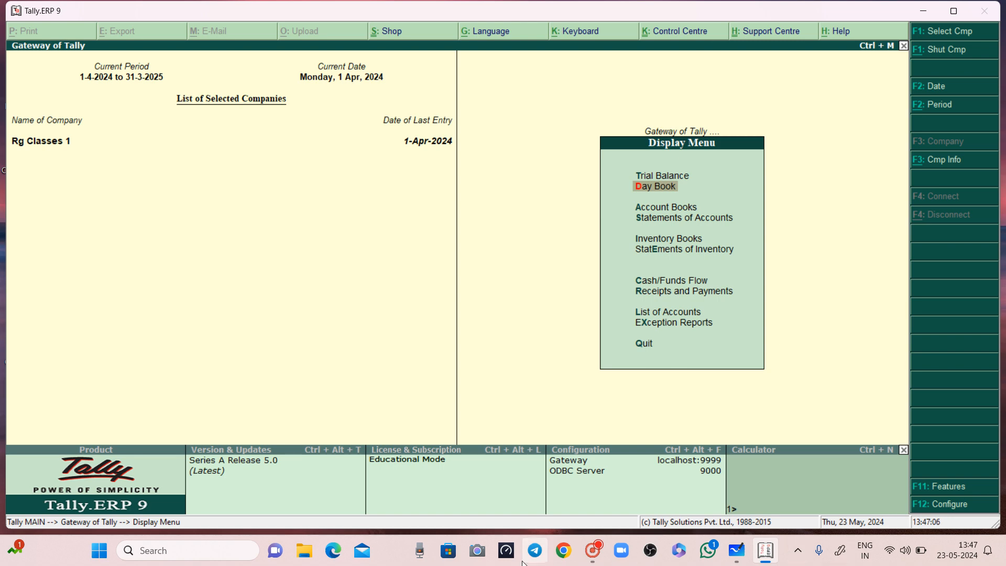
click(592, 549)
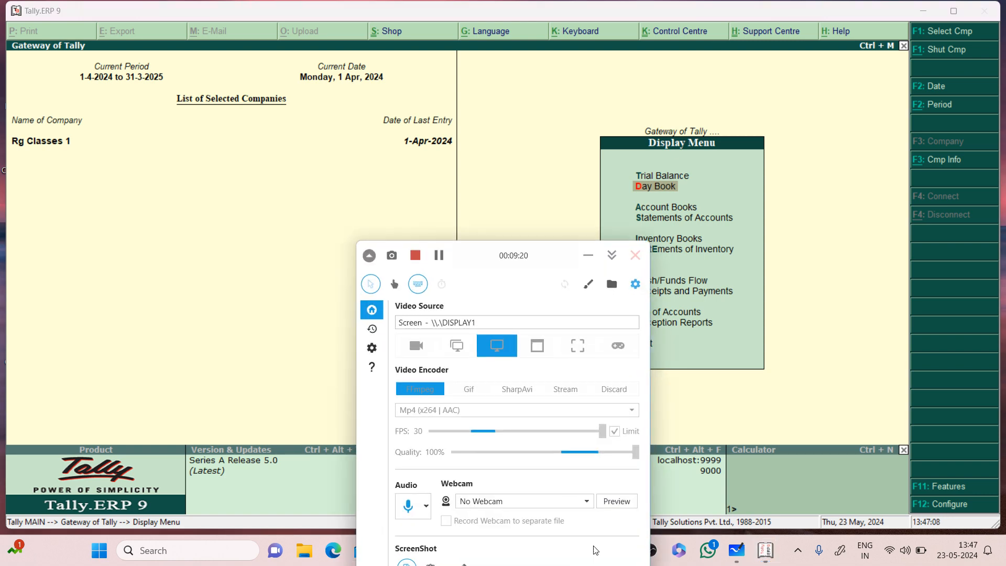